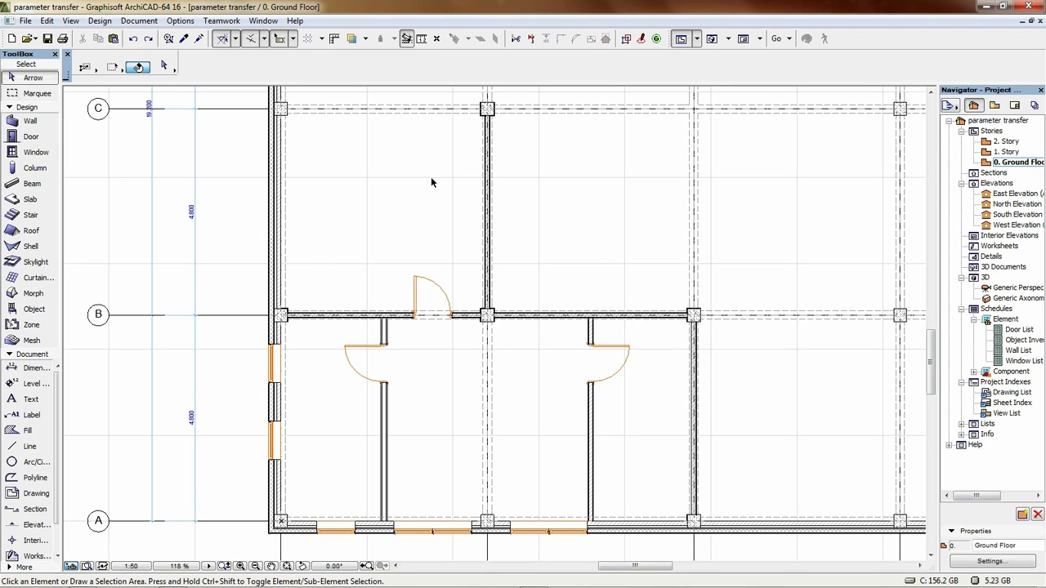
Examine the selection settings of the exterior wall, including its floor plan outlines, and leave them unedited.
left_click(272, 175)
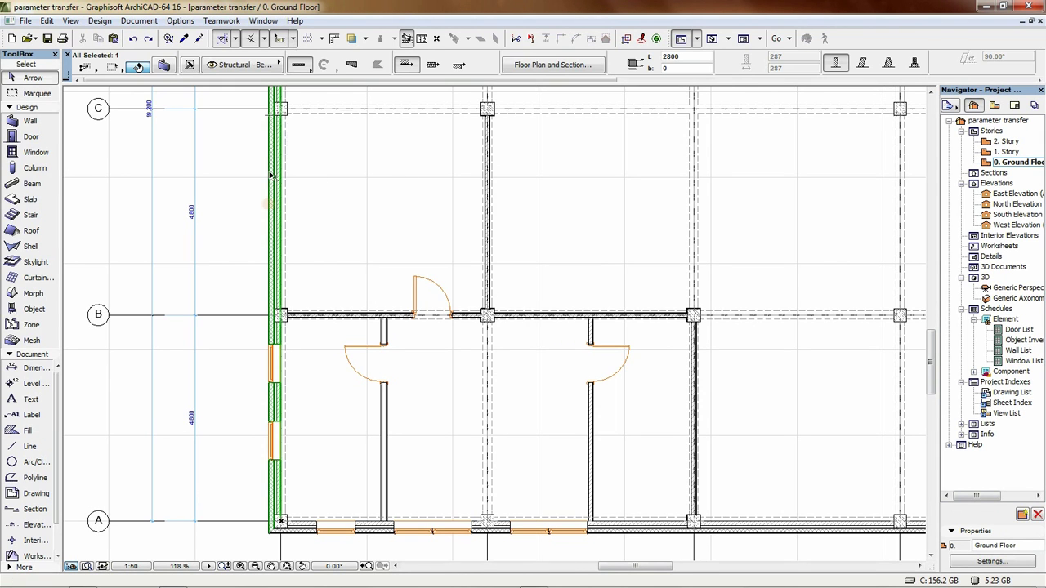
left_click(164, 65)
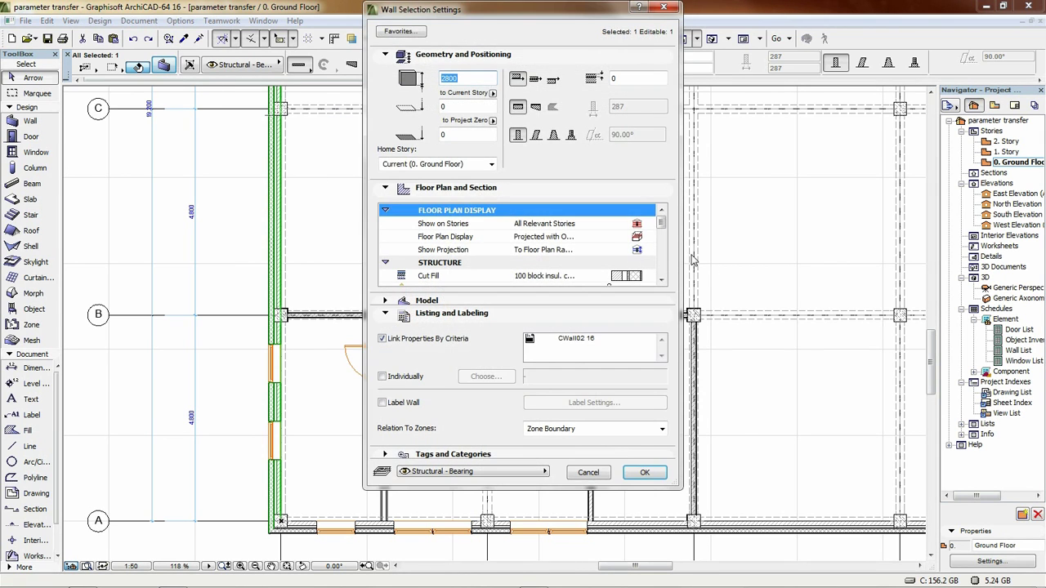
left_click(661, 279)
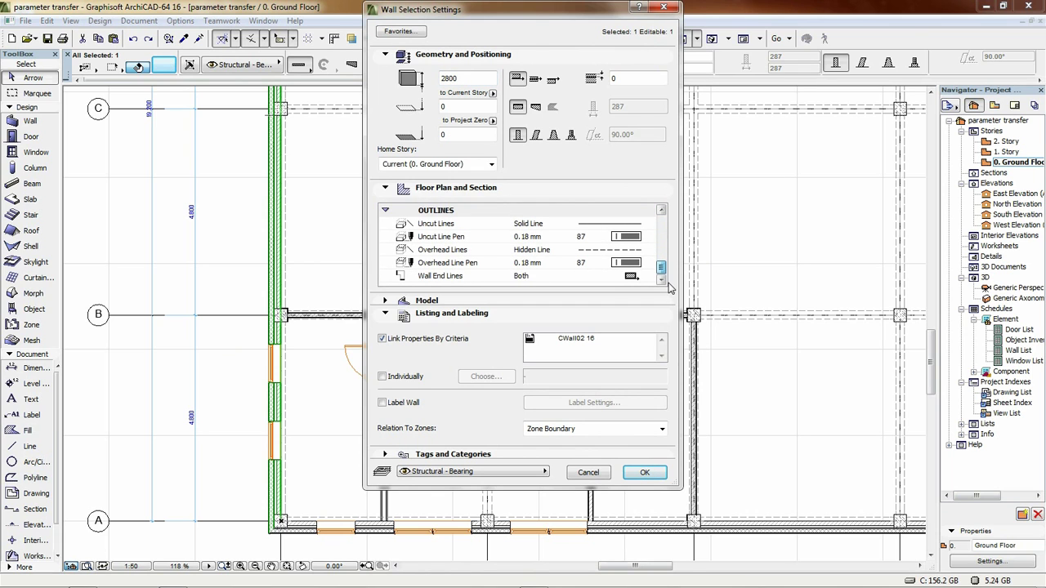
left_click(604, 474)
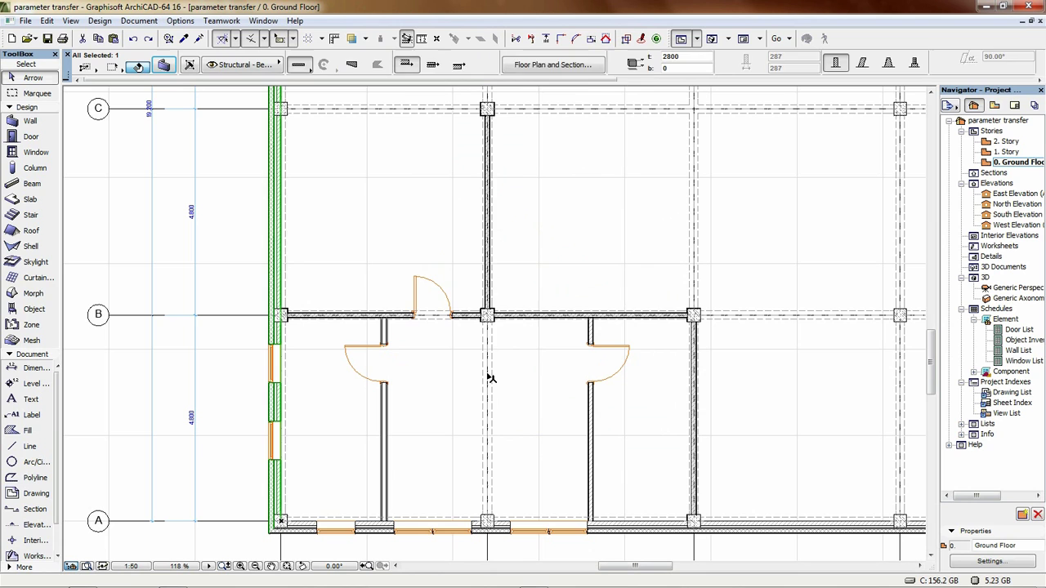
Examine the beam's selection settings between grid lines A and B, down to its symbol options, and deselect it.
left_click(489, 378)
left_click(172, 67)
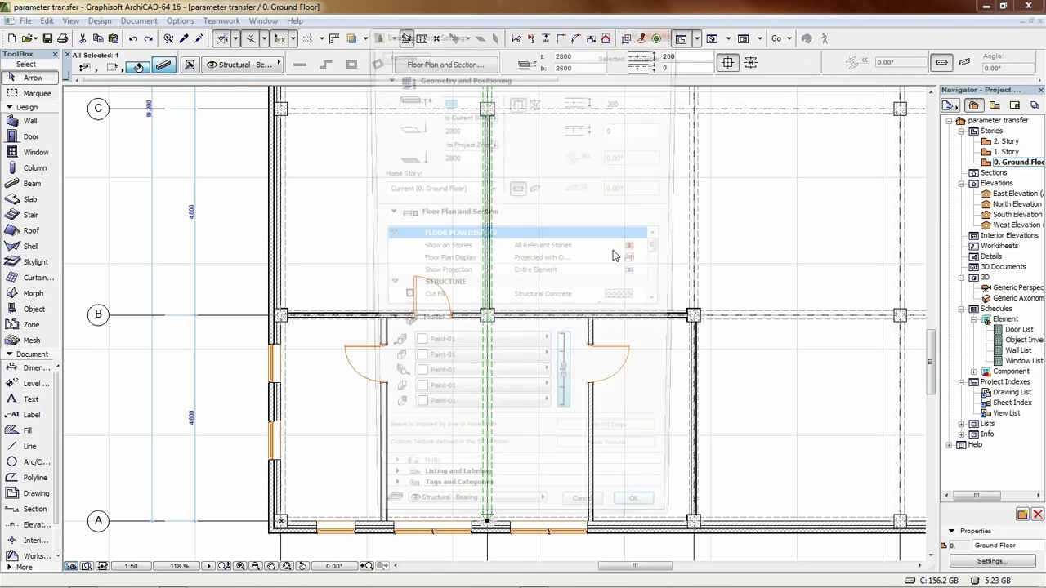
left_click_drag(660, 249, 660, 292)
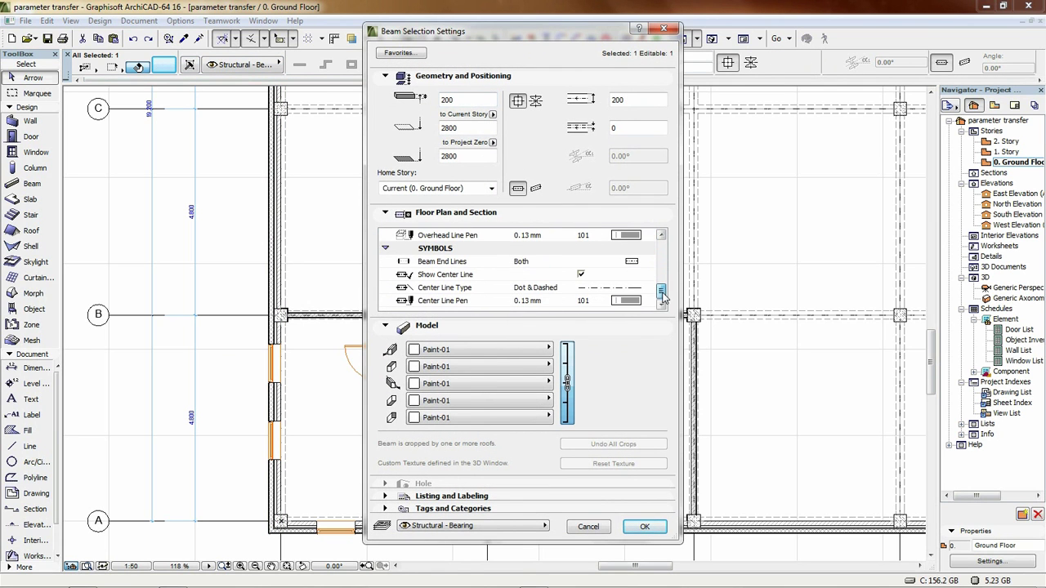
left_click(590, 527)
left_click(392, 260)
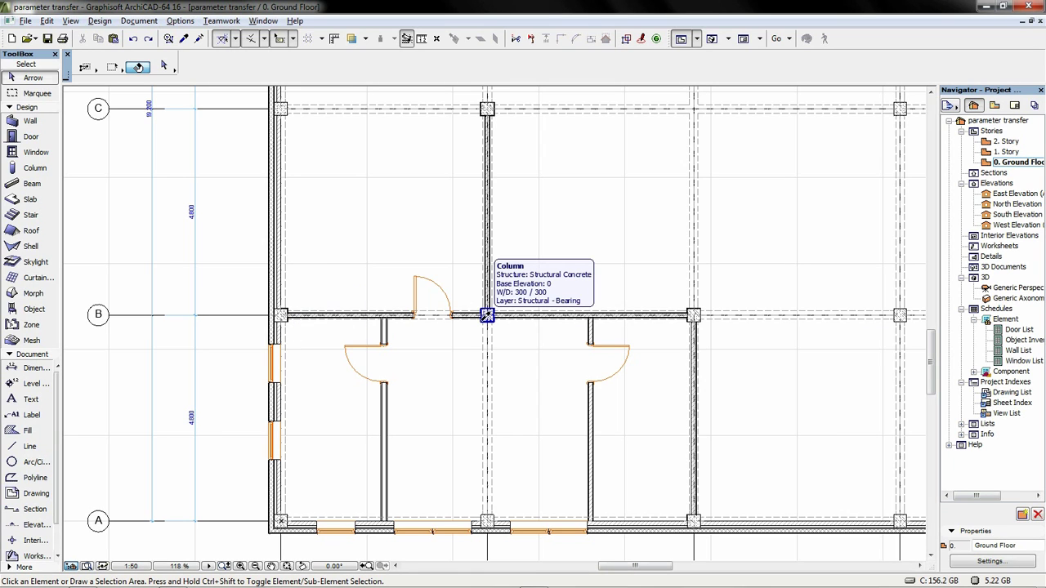
Pick up the exterior cavity wall's parameters as the wall defaults and check them in the default settings.
left_click(278, 243)
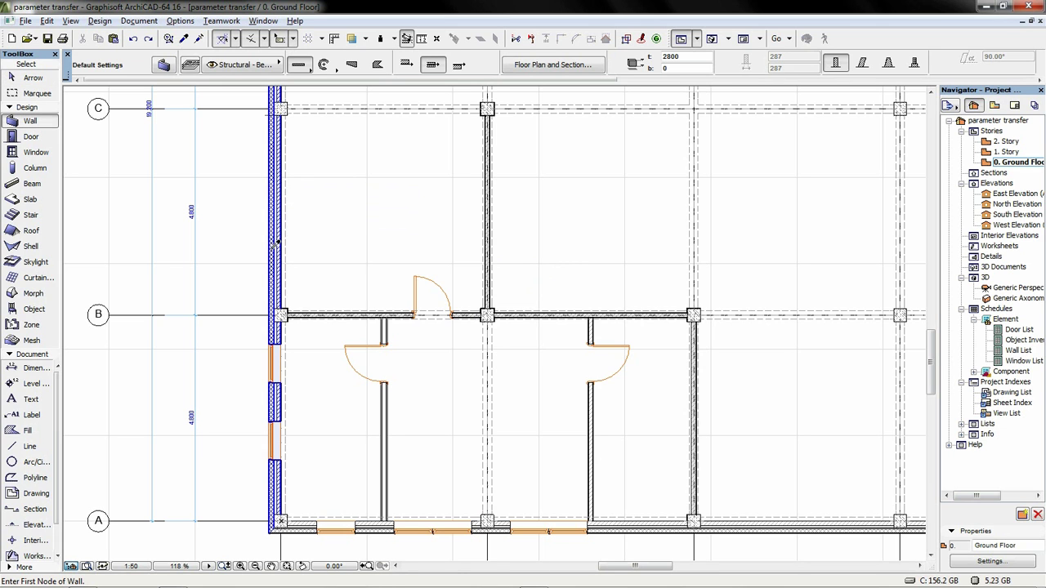
left_click(164, 65)
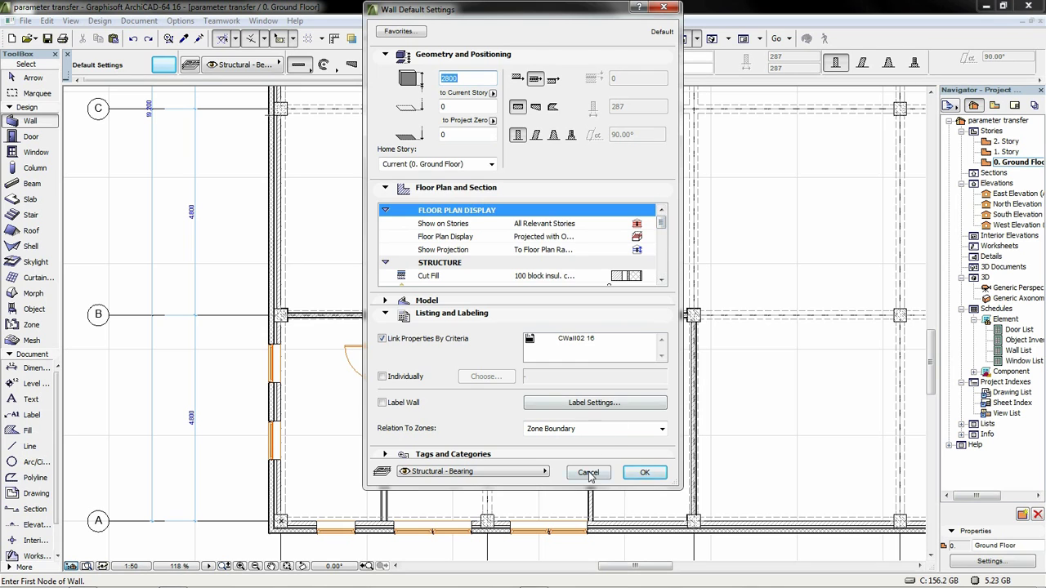
left_click(645, 473)
Pick up the stud partition wall's parameters as the wall defaults and check them in the default settings.
left_click(387, 409, "alt")
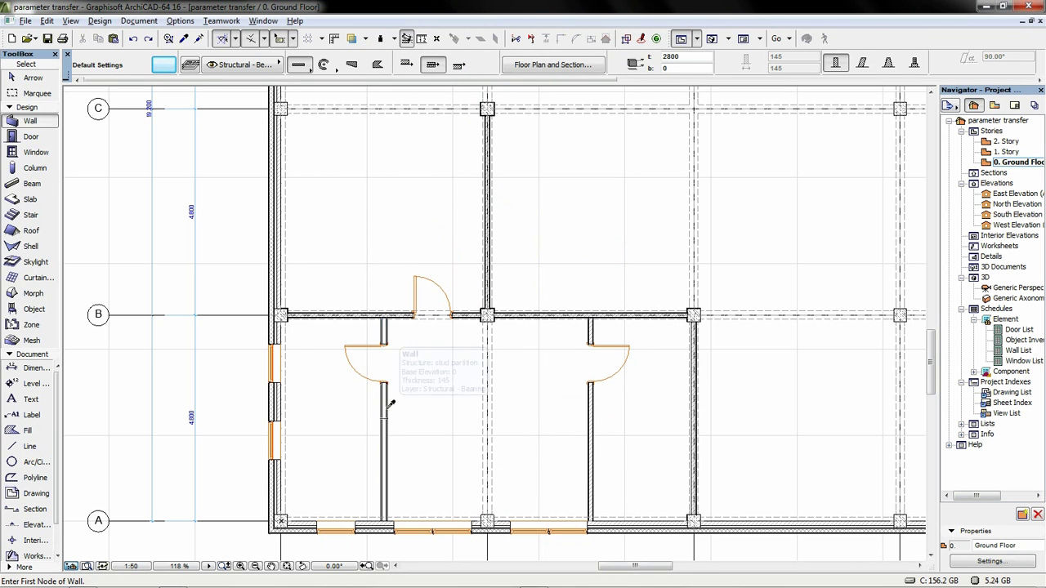
left_click(164, 66)
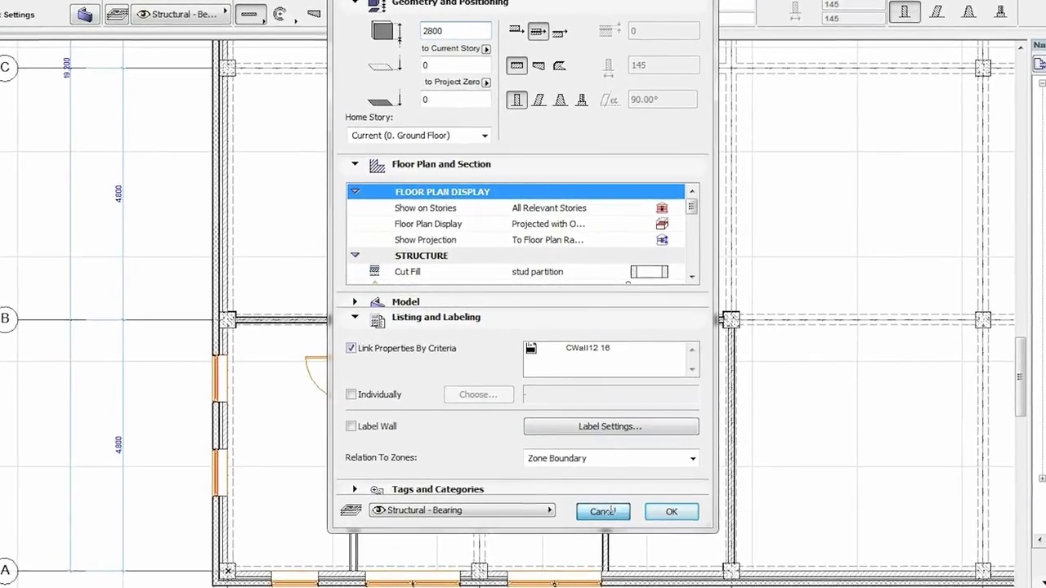
left_click(600, 502)
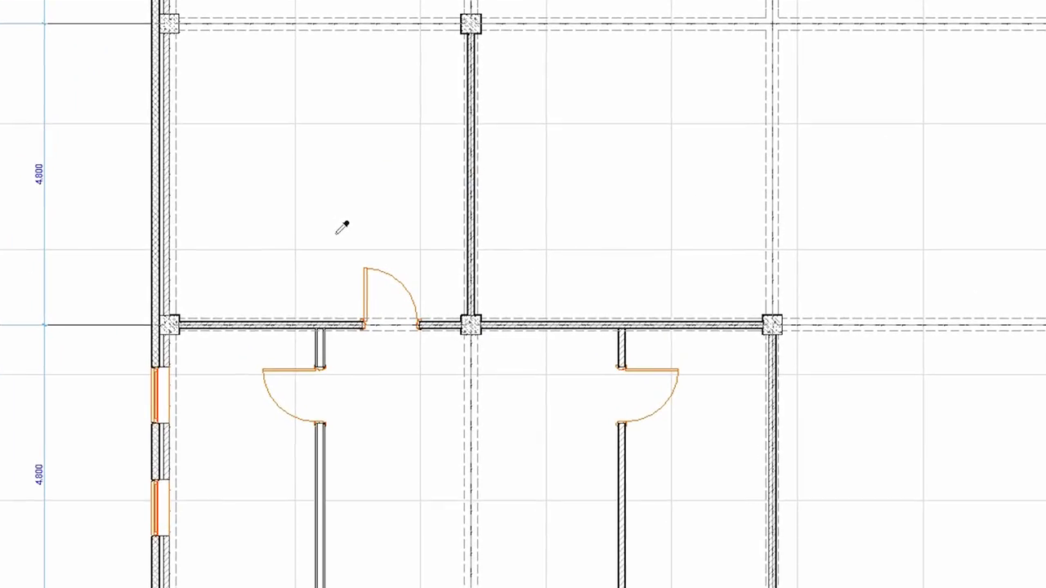
Pick up the beam's parameters as the beam defaults and check them in the default settings.
mouse_move(471, 408)
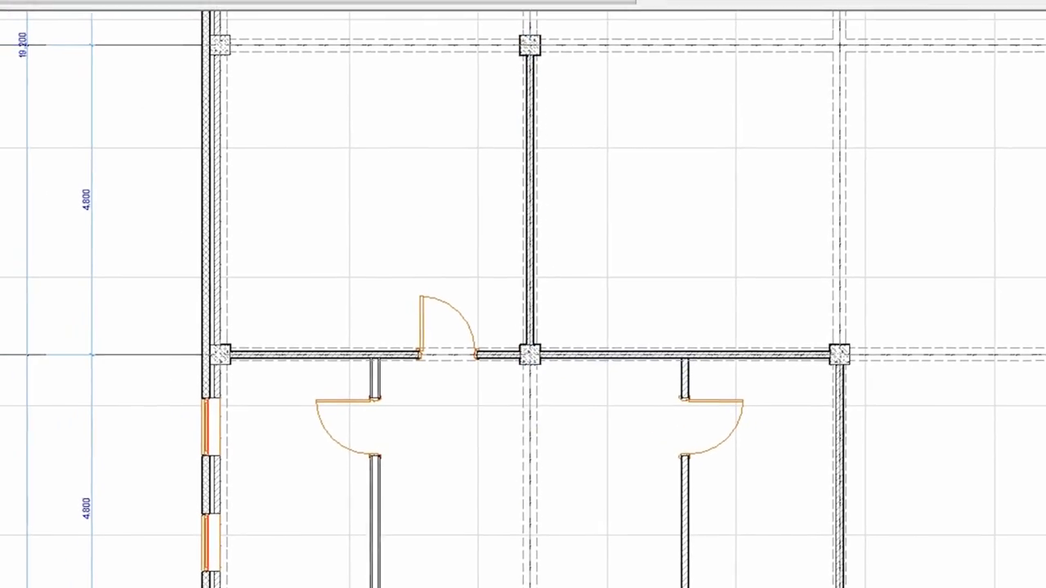
key("ctrl+t")
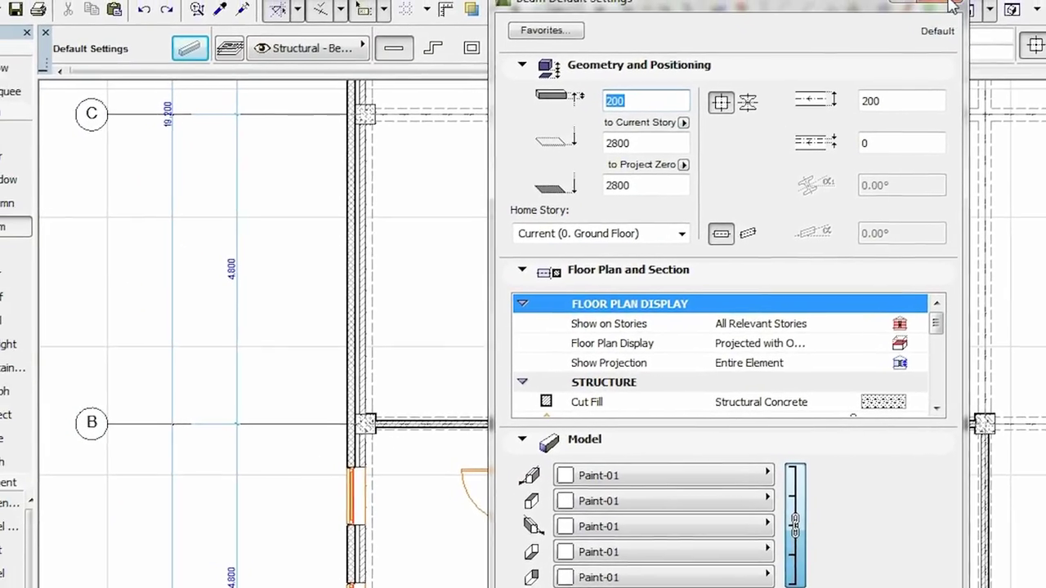
left_click(951, 4)
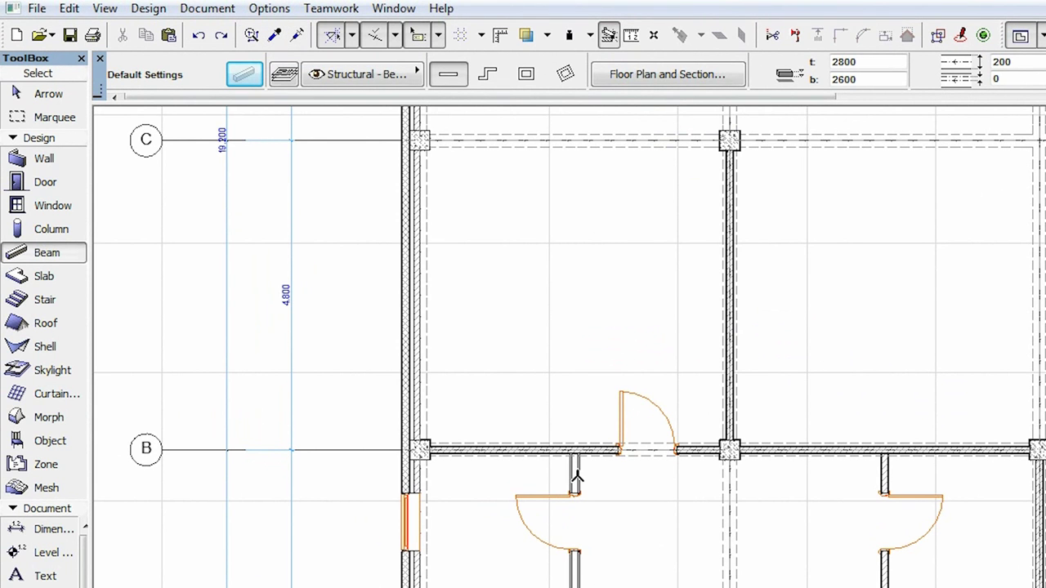
Pick up the wall parameters of the wall plastered on both sides and draw a 4500 mm wall between the first two columns on grid line C.
scroll(596, 468, "up", 3)
scroll(605, 468, "up", 2)
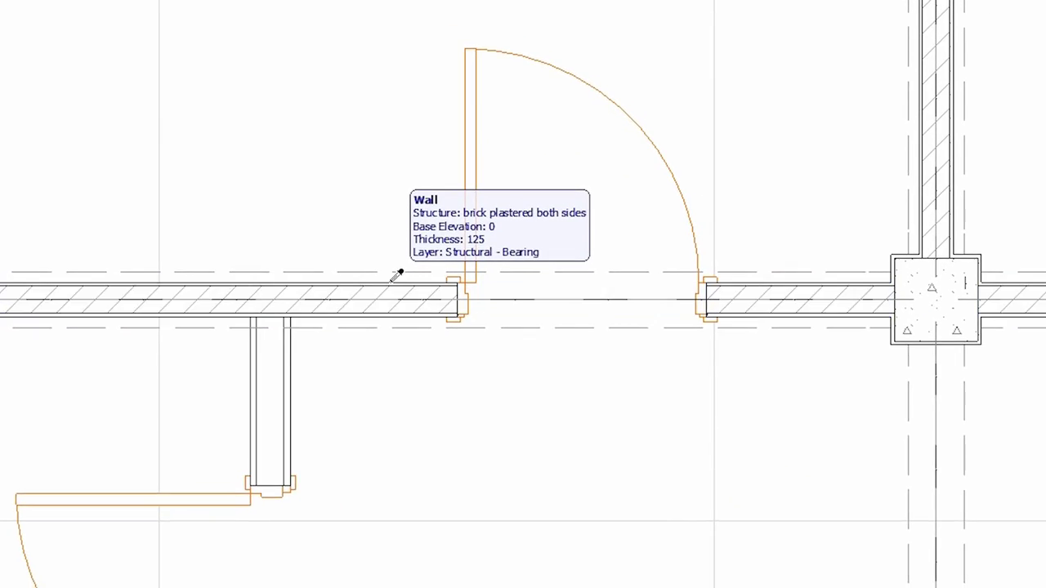
scroll(360, 267, "down", 3)
middle_click_drag(344, 83, 408, 587)
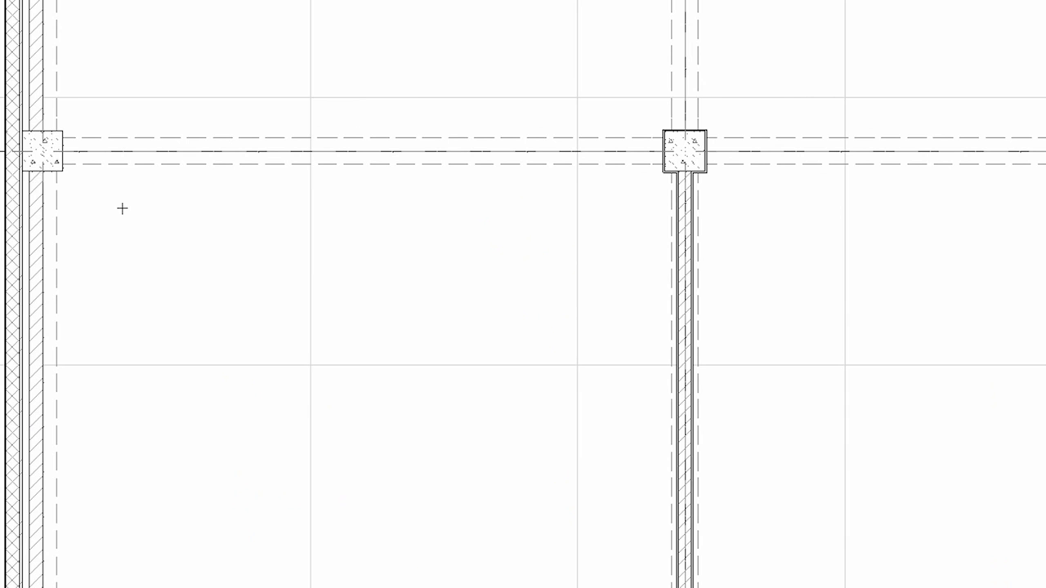
left_click(63, 152)
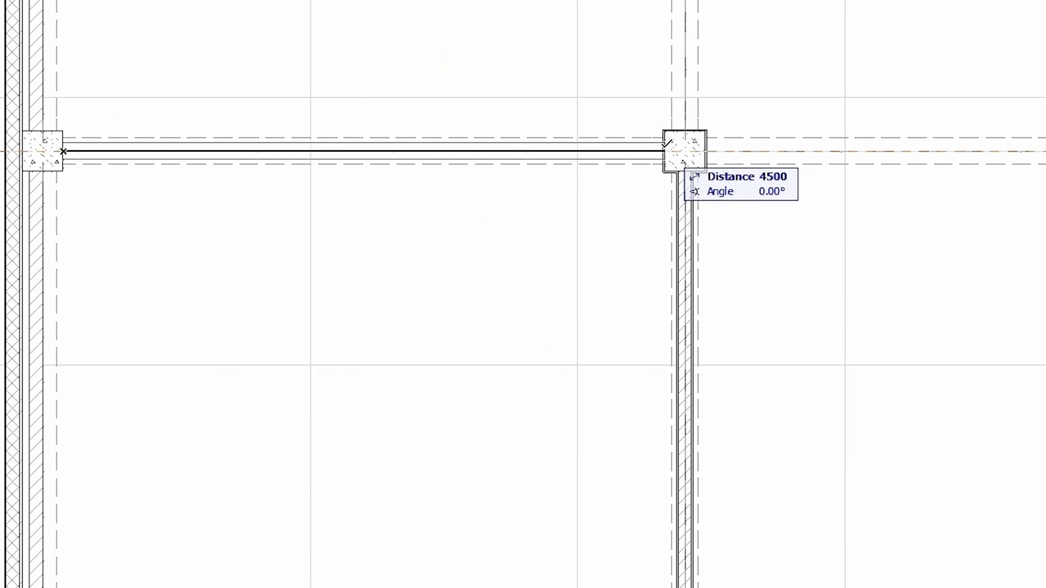
left_click(666, 145)
Draw another plastered brick wall 4650 mm along grid line C from the second column to the next grid intersection.
middle_click_drag(740, 175, 325, 162)
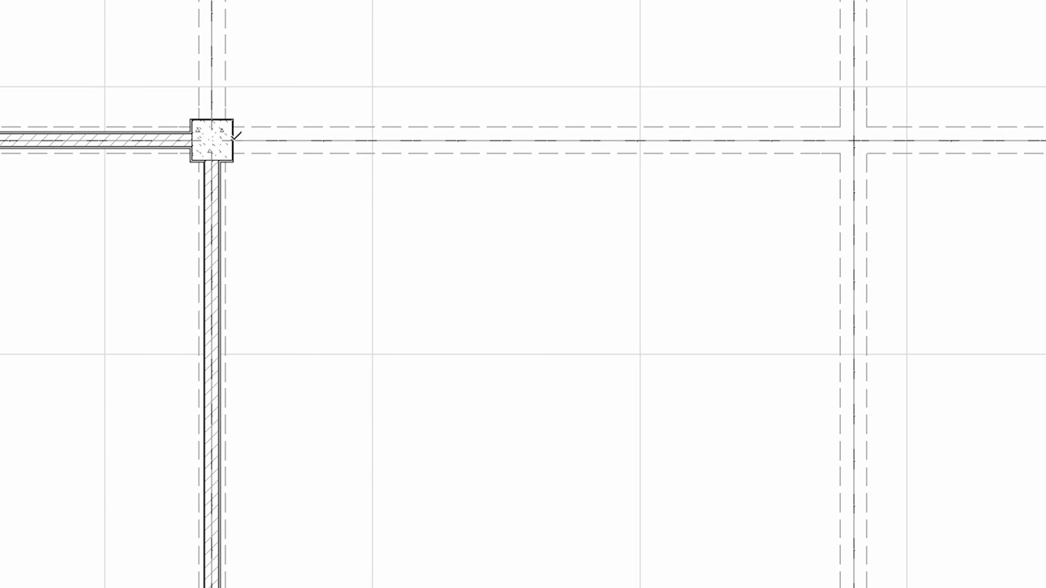
left_click(234, 138)
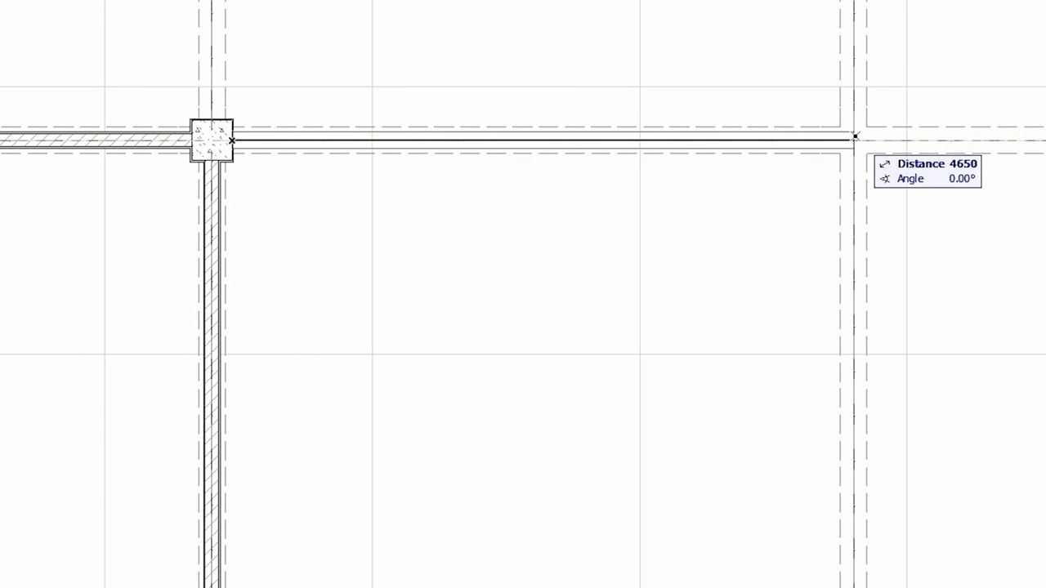
left_click(855, 139)
Review the wall default settings transferred from the brick wall, including the floor plan outlines, and leave them unedited.
scroll(477, 77, "down", 2)
middle_click_drag(477, 77, 702, 502)
key("ctrl+t")
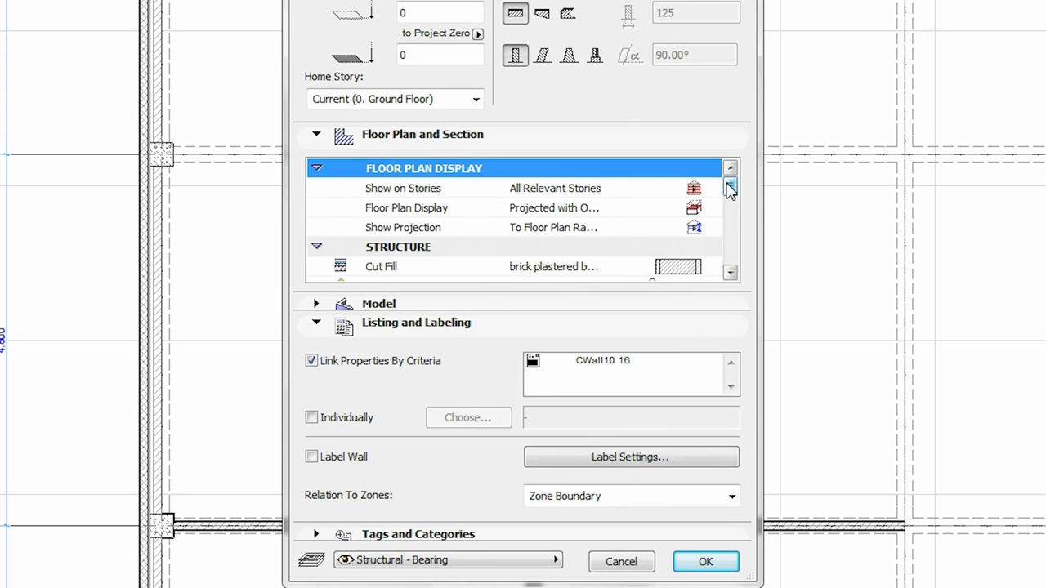
left_click_drag(729, 188, 730, 256)
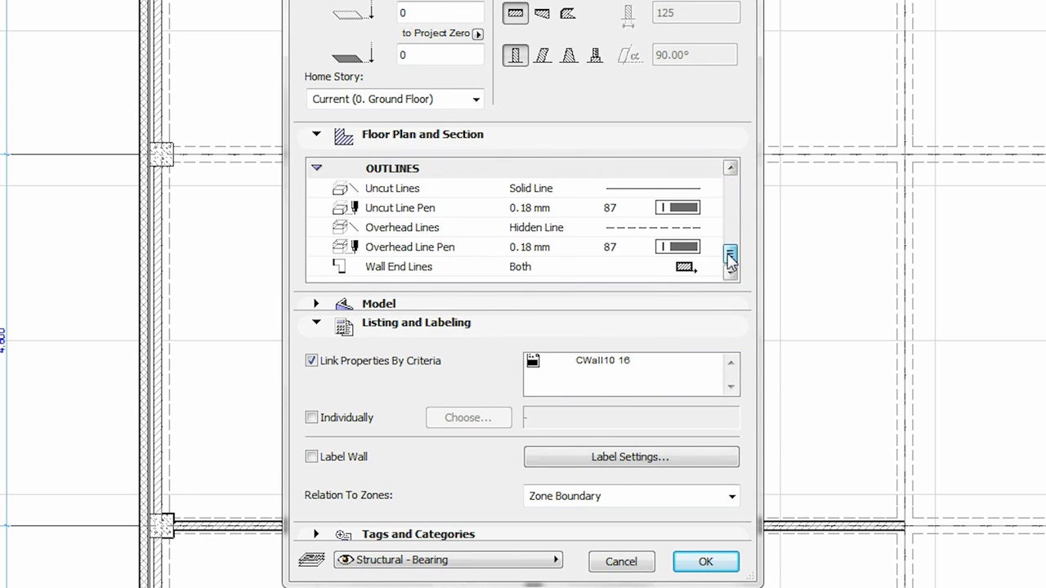
left_click(622, 562)
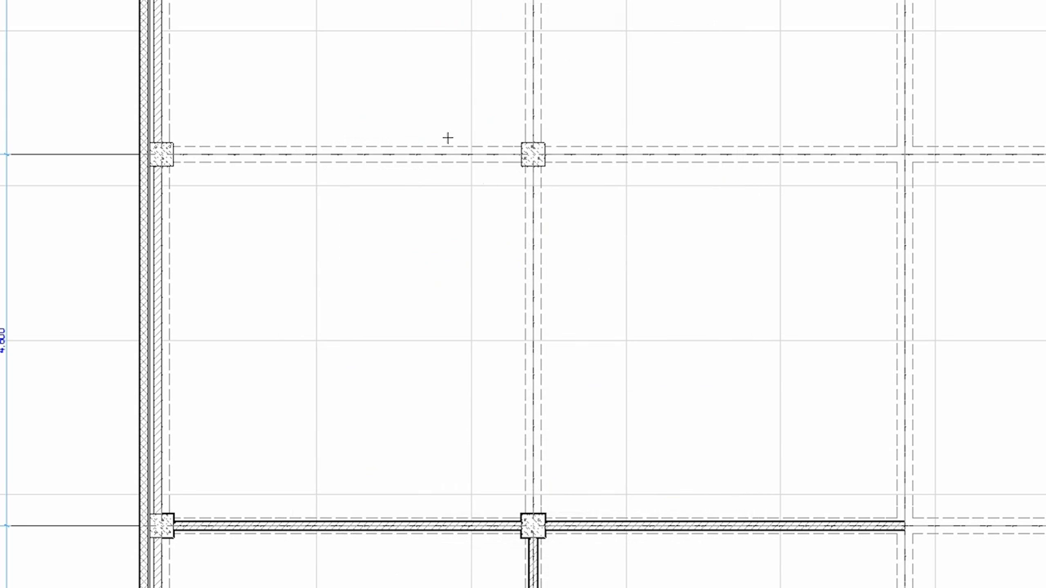
Draw an exterior wall 4800 mm long on the outermost upper grid line, from the corner column to the next column.
middle_click_drag(393, 89, 390, 545)
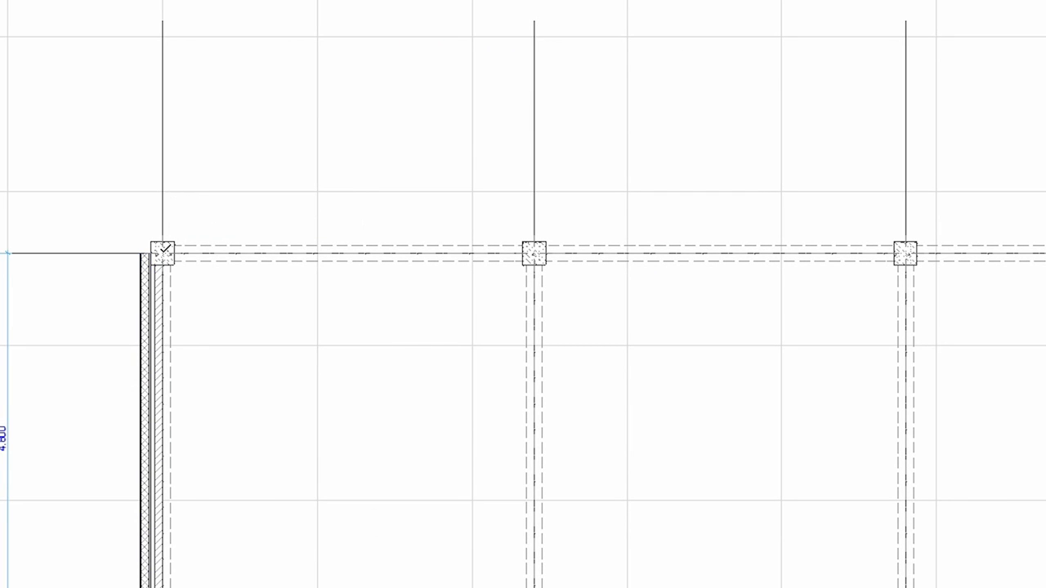
left_click(161, 252)
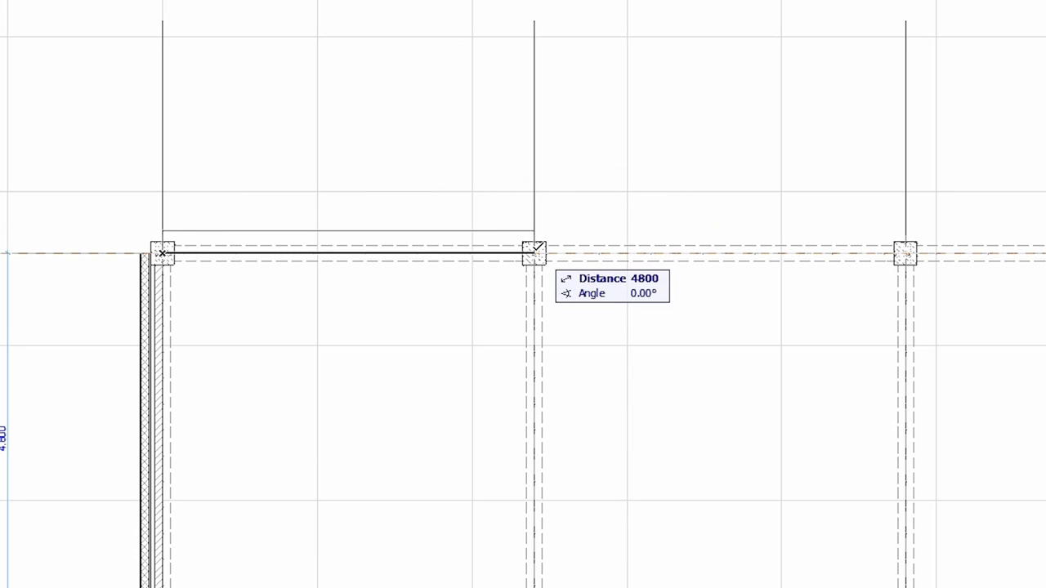
left_click(534, 253)
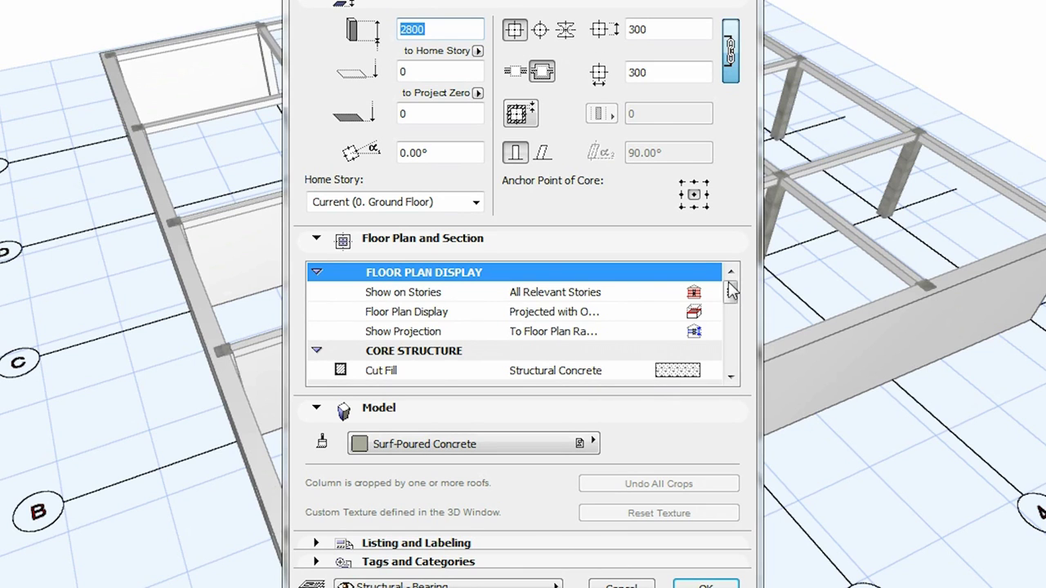
Review the column's floor plan and section settings in the 3D view.
left_click_drag(730, 288, 746, 372)
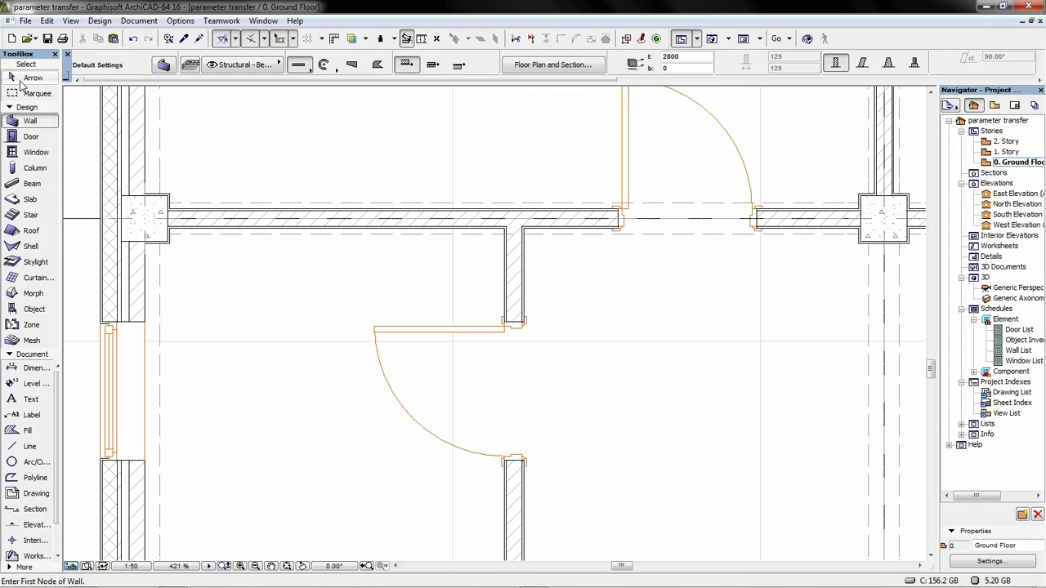
Change the cut fill of the vertical interior wall with the door to the stud partition composite and deselect the wall.
left_click(22, 81)
left_click(527, 283)
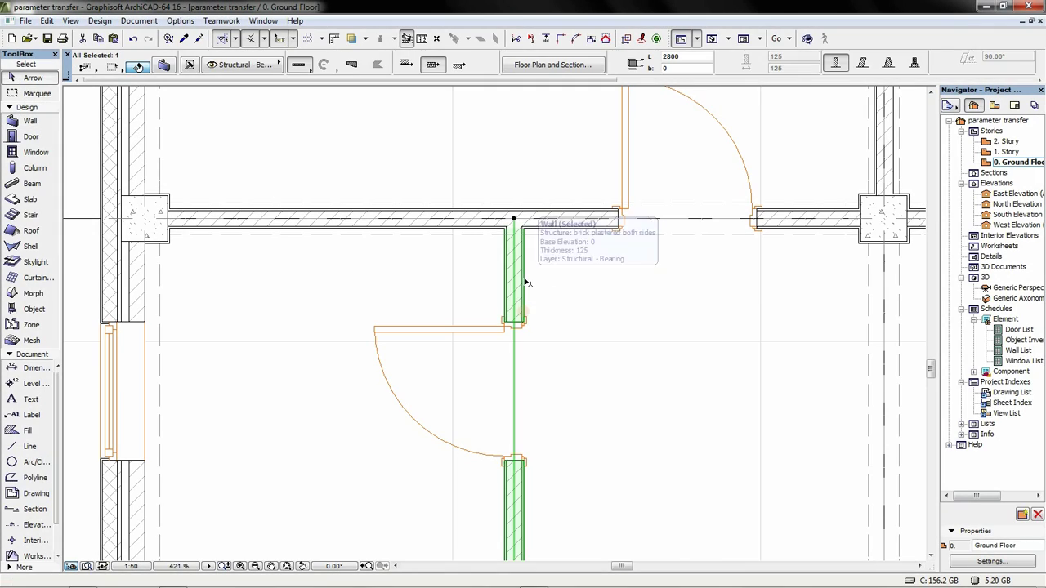
left_click(171, 68)
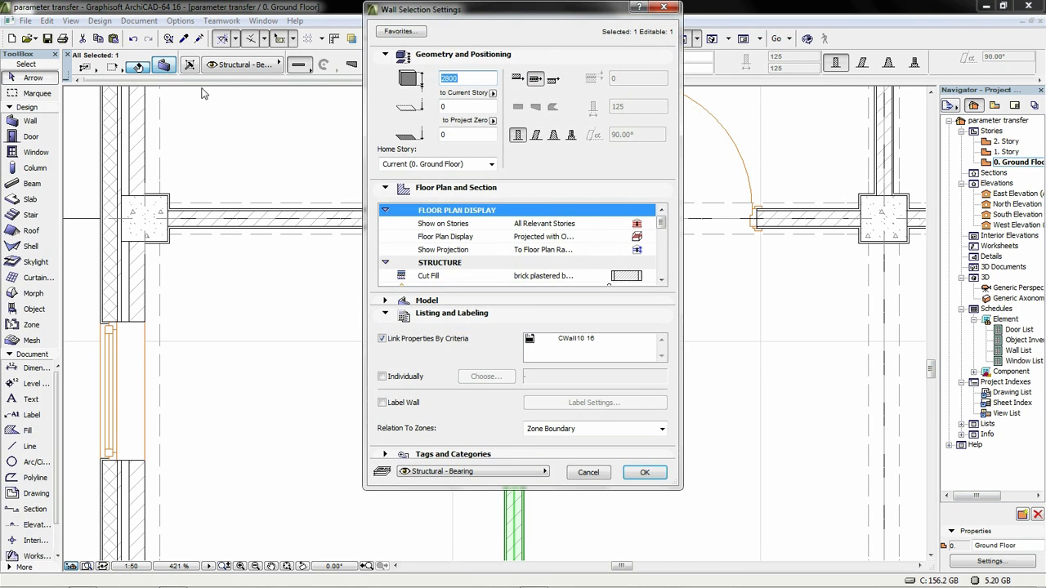
left_click(648, 277)
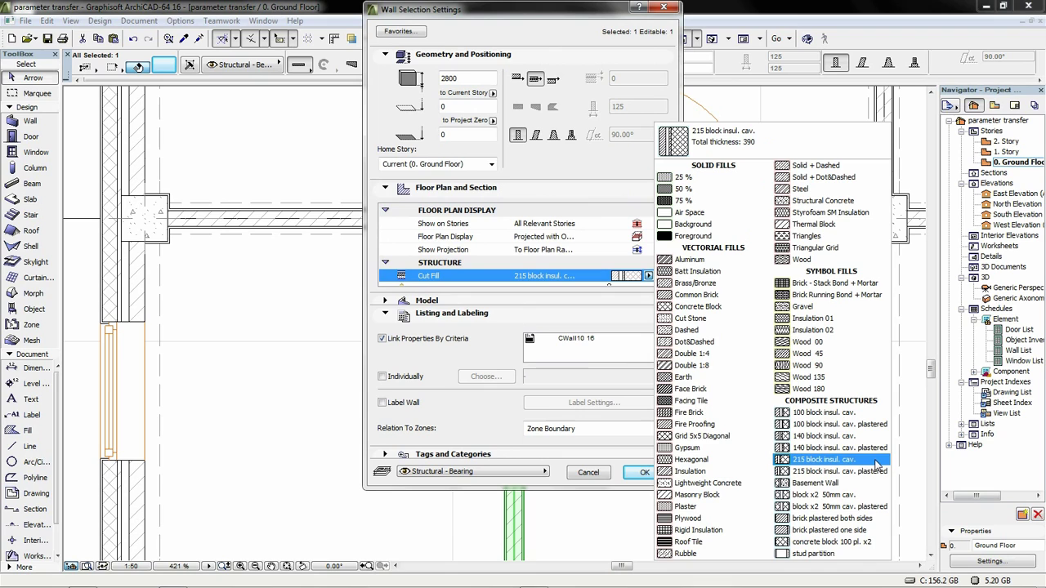
left_click(821, 555)
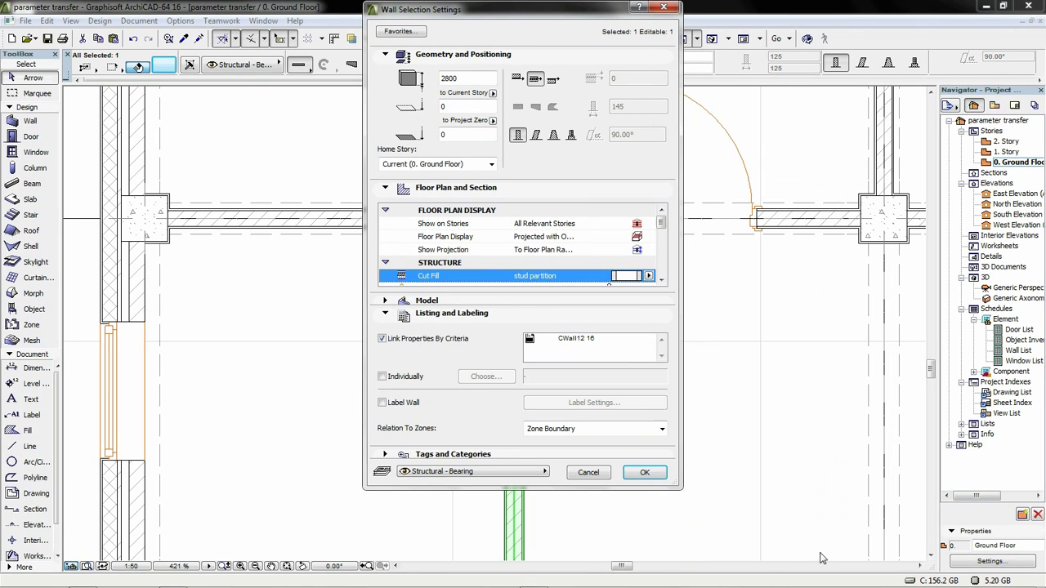
left_click(645, 472)
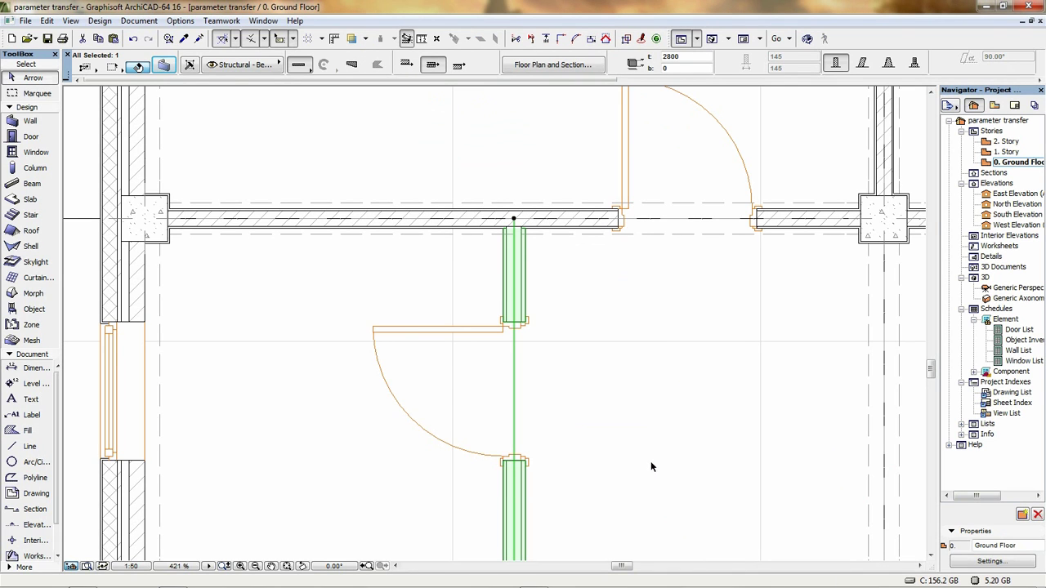
left_click(602, 328)
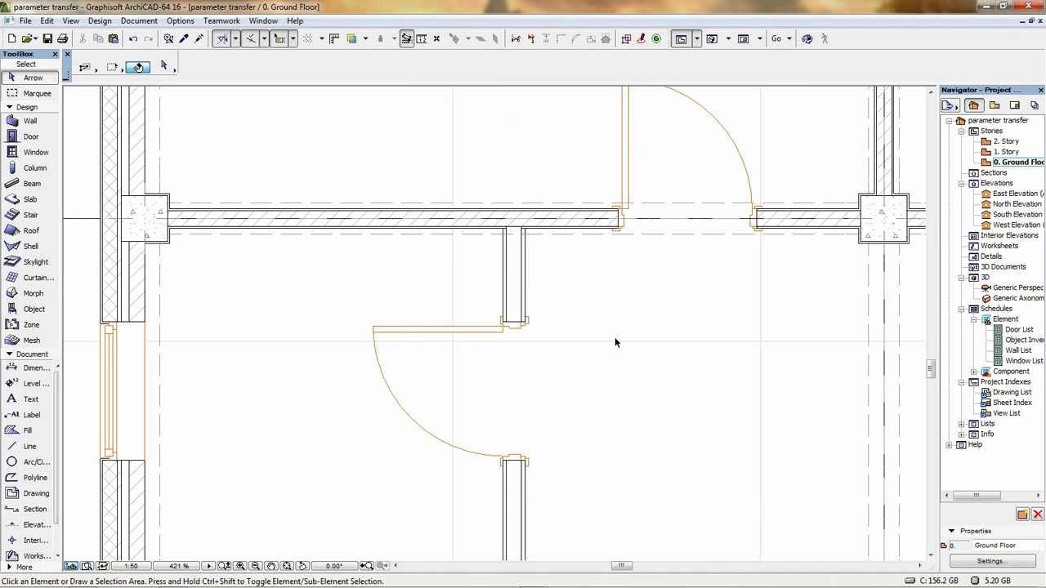
Examine the selection settings of the horizontal brick wall on grid line B and leave them unedited.
left_click(513, 209)
key("ctrl+t")
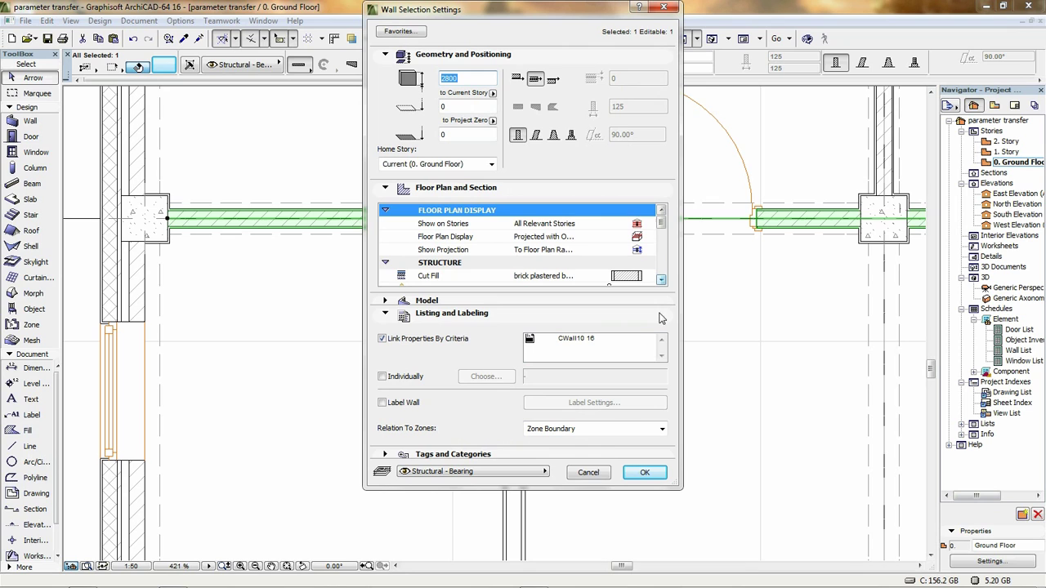
left_click(595, 475)
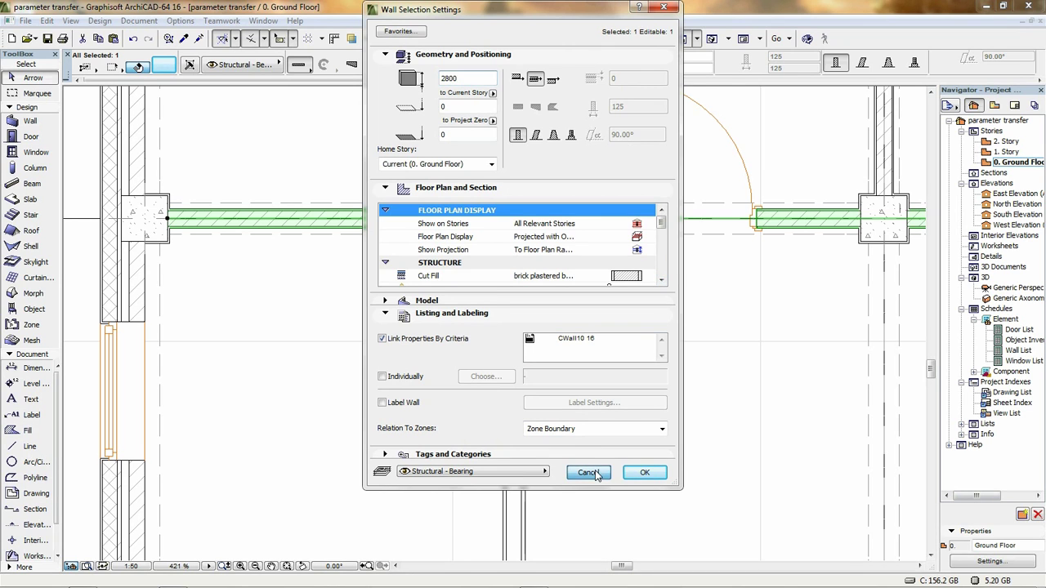
Pick up the vertical stud partition's settings and transfer them to the horizontal brick wall with the door on grid line B.
left_click(588, 316)
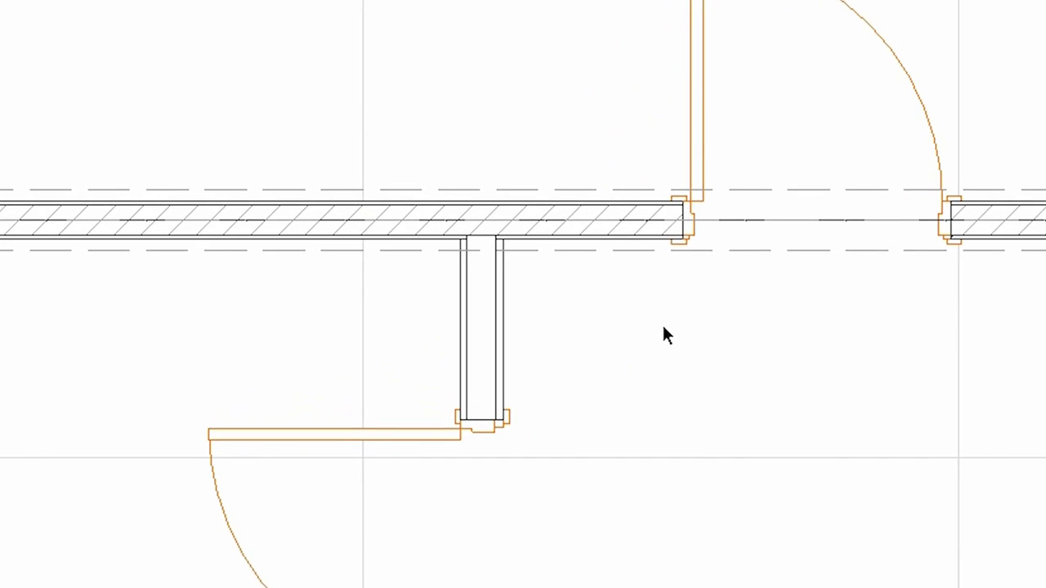
mouse_move(504, 307)
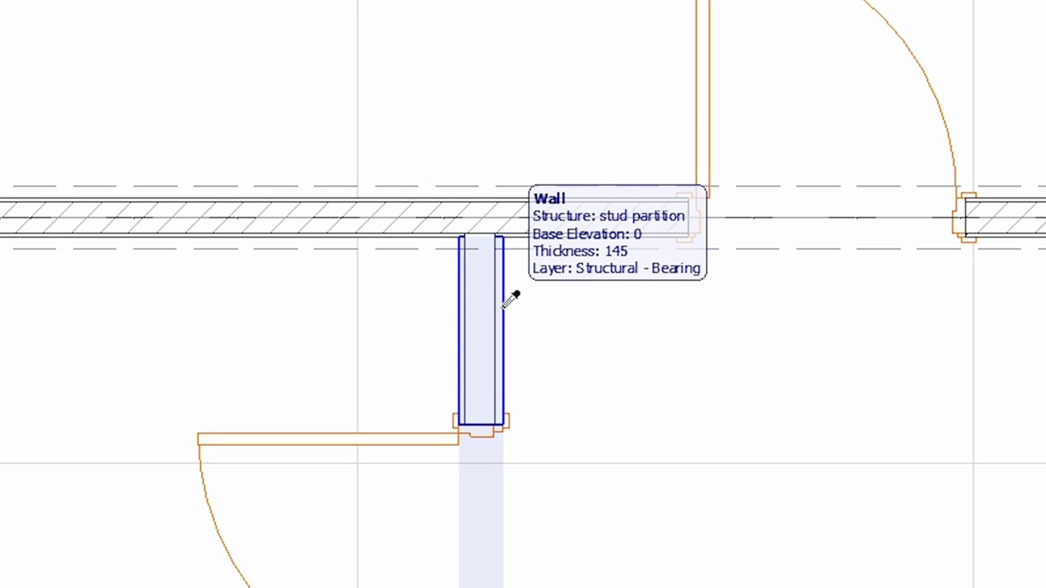
left_click(504, 307, "alt")
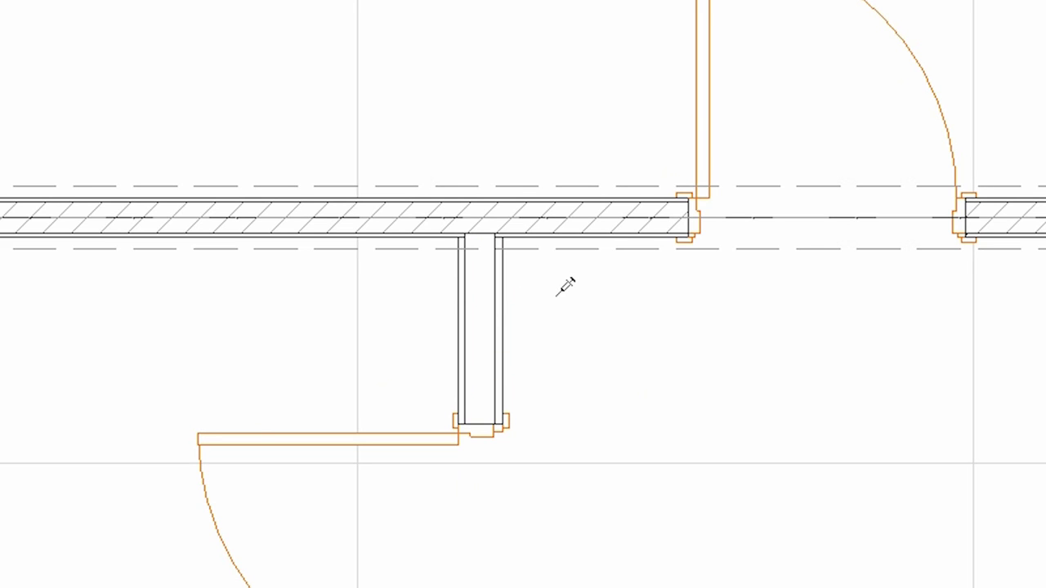
left_click(595, 192, "ctrl+alt")
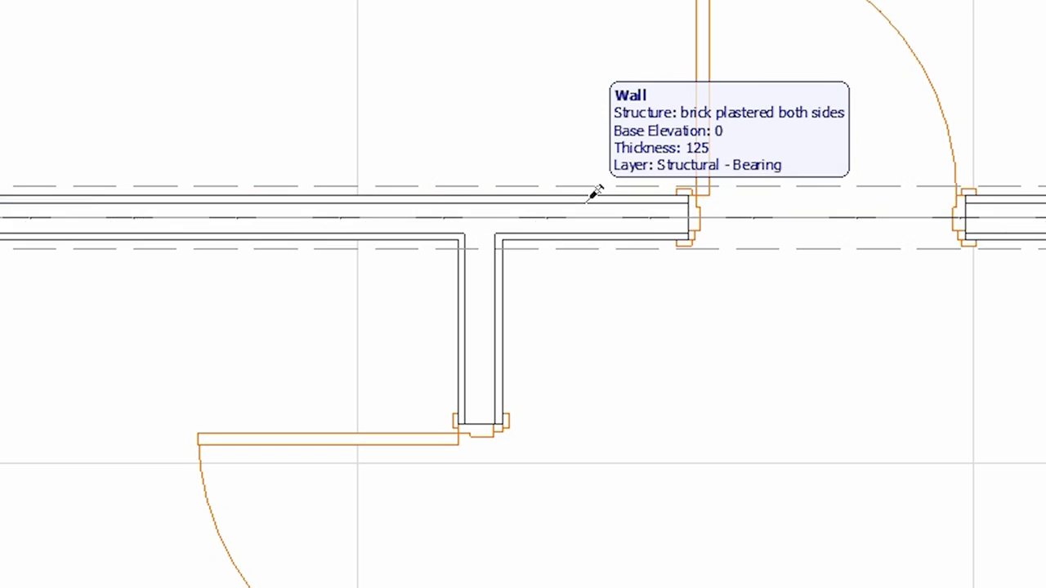
Transfer the picked-up stud partition settings to the vertical brick walls running between the columns above and below grid line B.
middle_click_drag(684, 28, 115, 18)
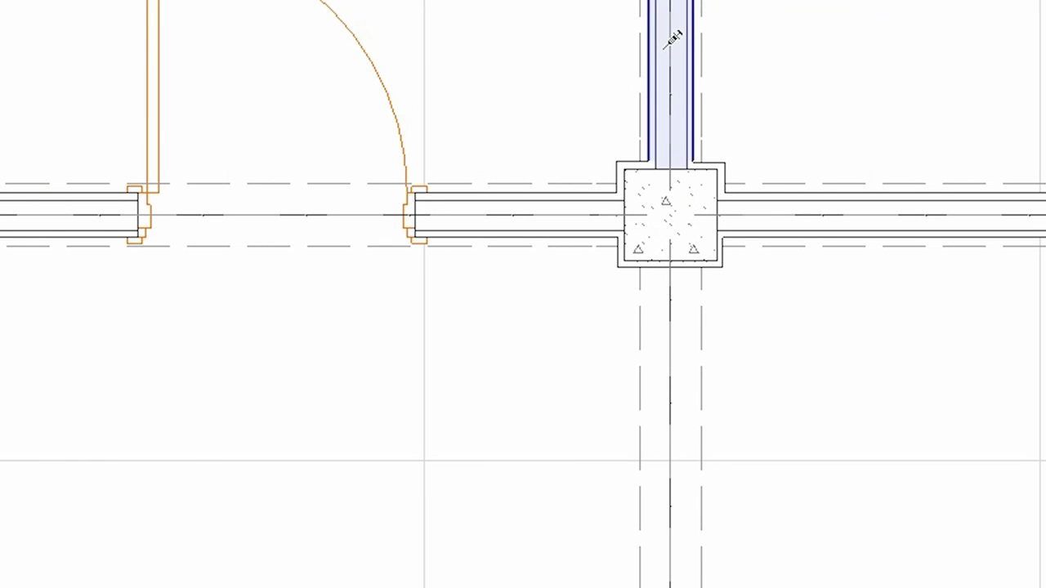
scroll(465, 98, "down", 5)
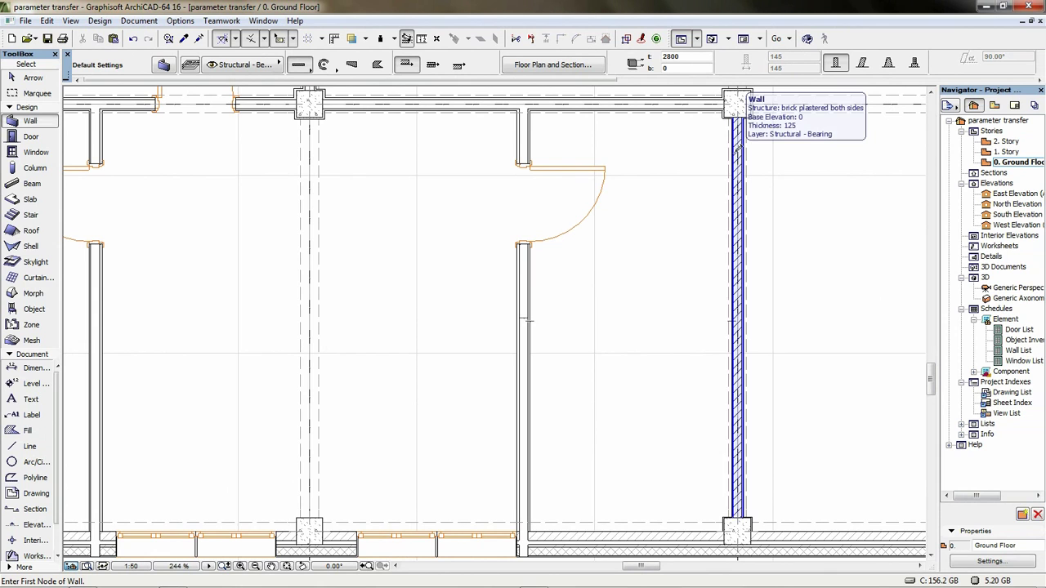
middle_click_drag(470, 312, 622, 587)
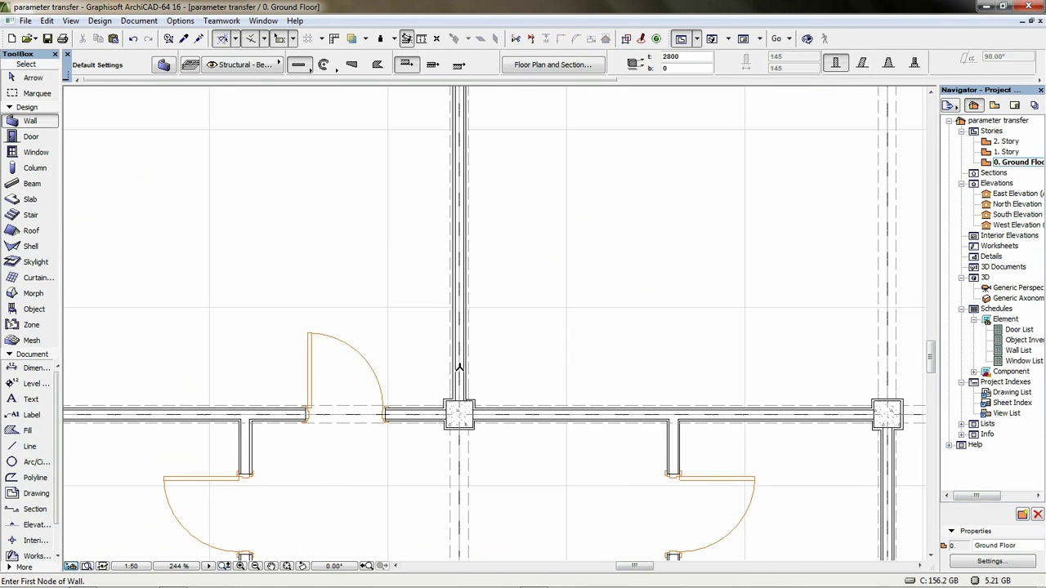
Transfer the stud partition settings to the horizontal brick walls on both sides of the column on the next grid line up.
scroll(460, 365, "down", 3)
middle_click_drag(453, 287, 499, 440)
scroll(540, 291, "up", 4)
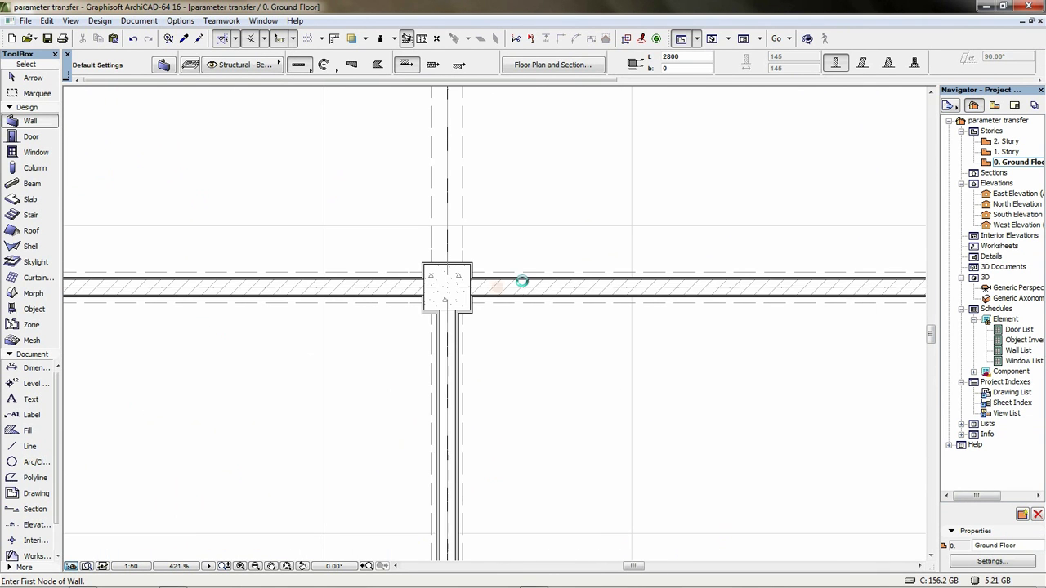
scroll(529, 284, "up", 2)
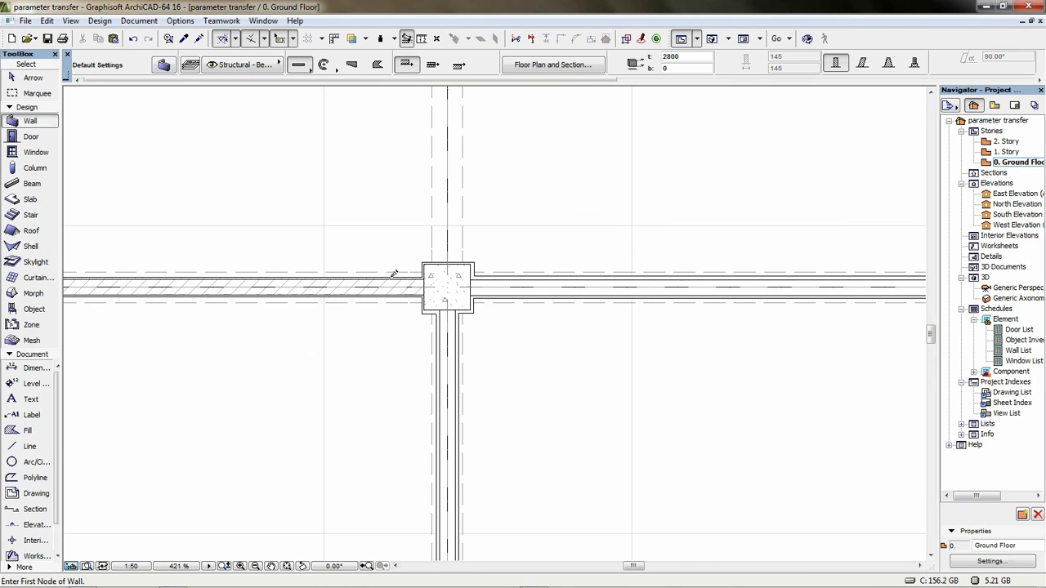
scroll(331, 253, "down", 3)
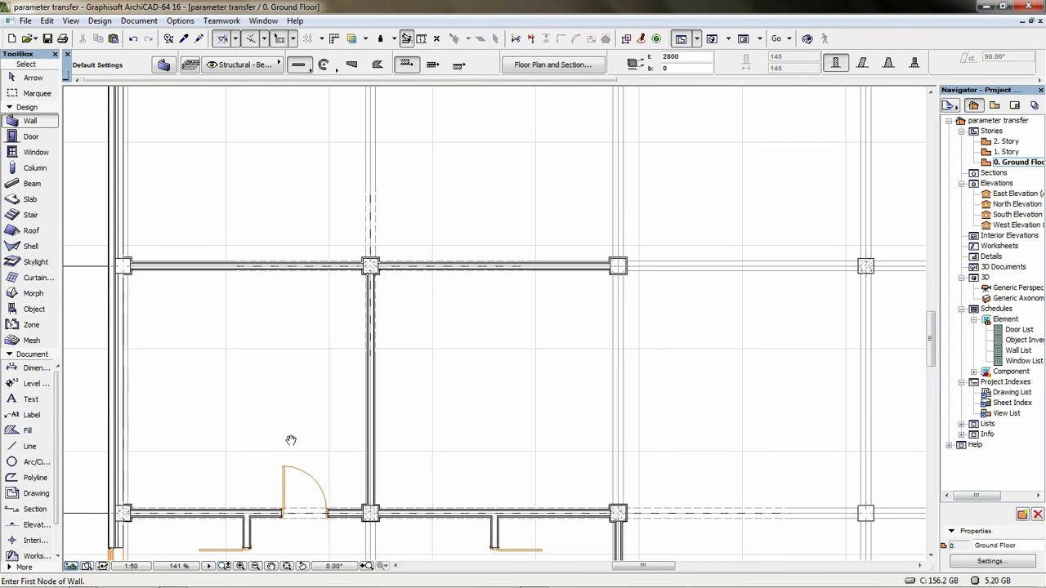
middle_click_drag(291, 441, 556, 182)
scroll(549, 424, "up", 5)
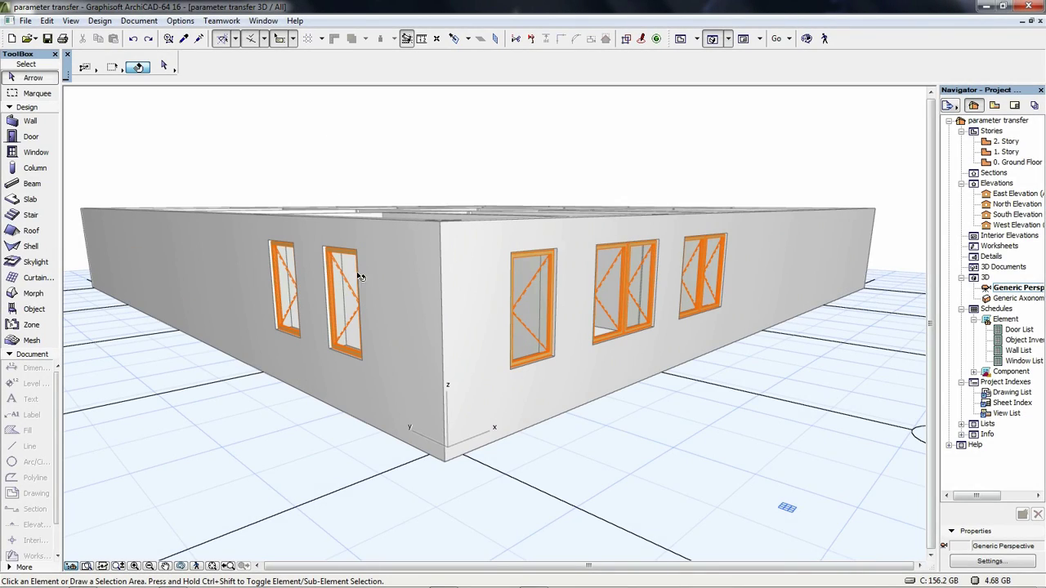
Examine the selection settings of the window nearest the building corner on the shaded facade in the 3D view.
left_click(356, 255)
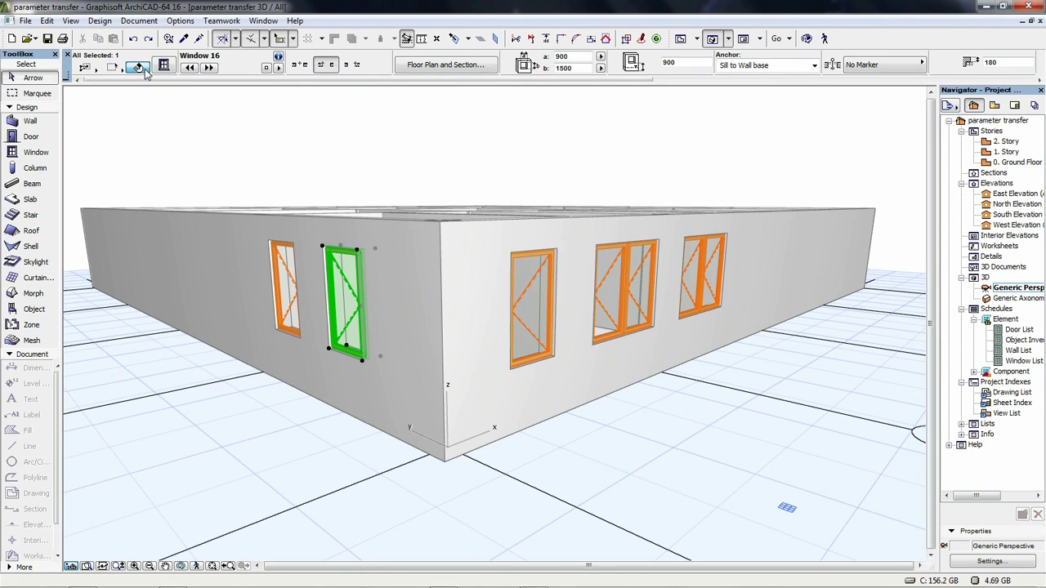
key("ctrl+t")
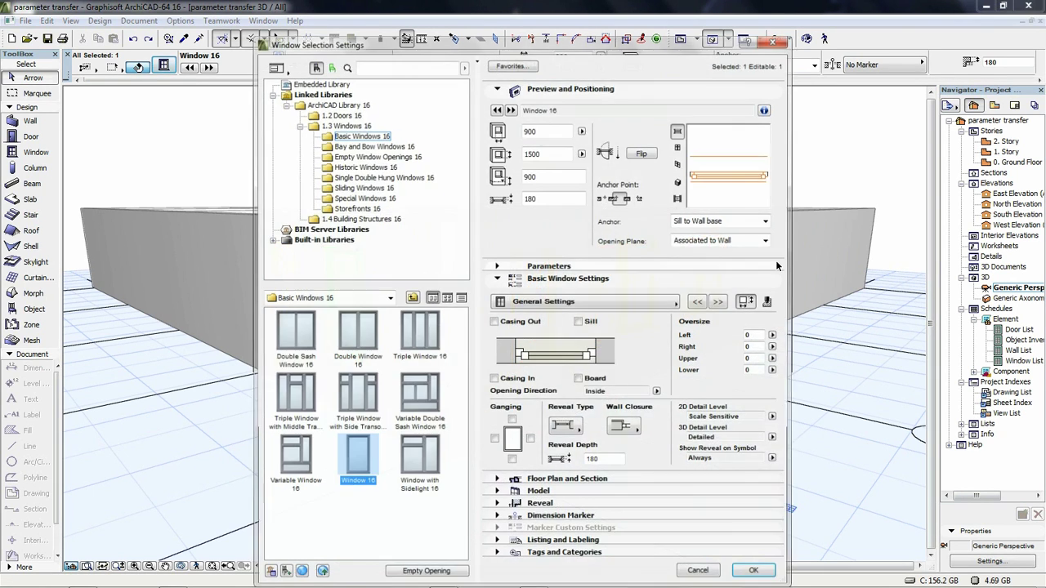
left_click(700, 575)
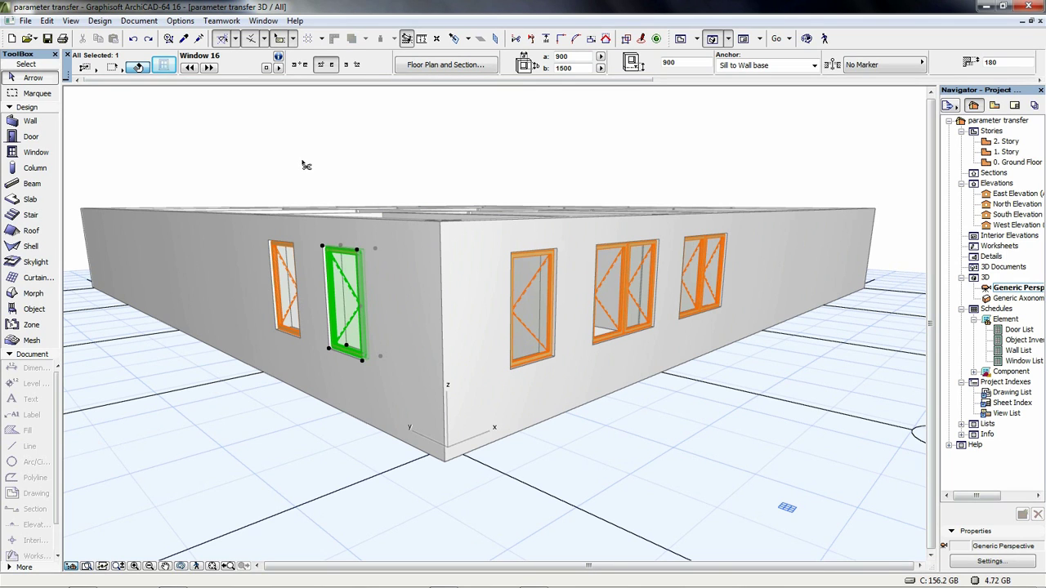
Select all windows in the model with Find & Select, using the criterion Element Type is Window.
key("ctrl+f")
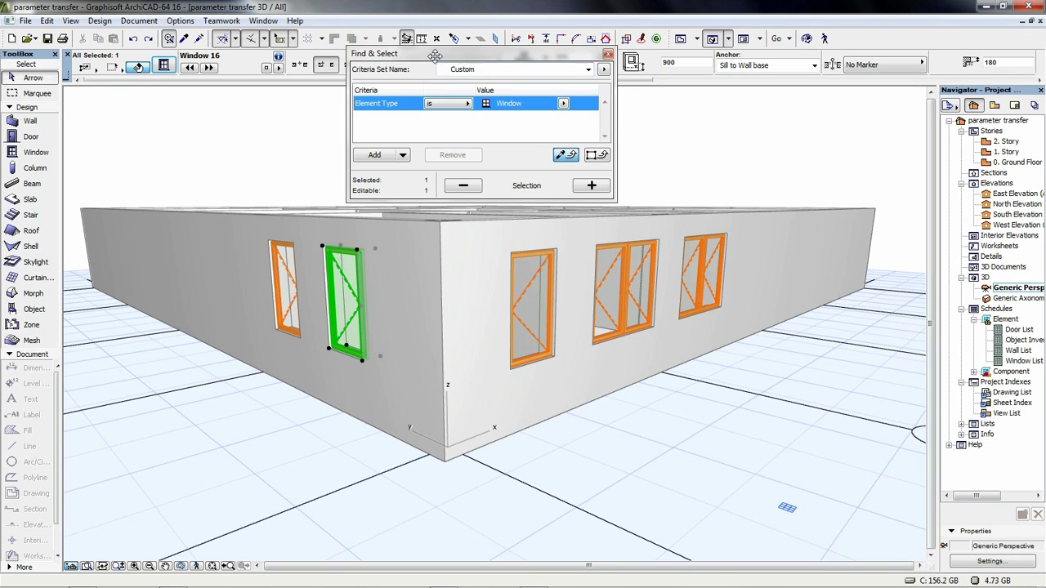
left_click_drag(416, 57, 353, 58)
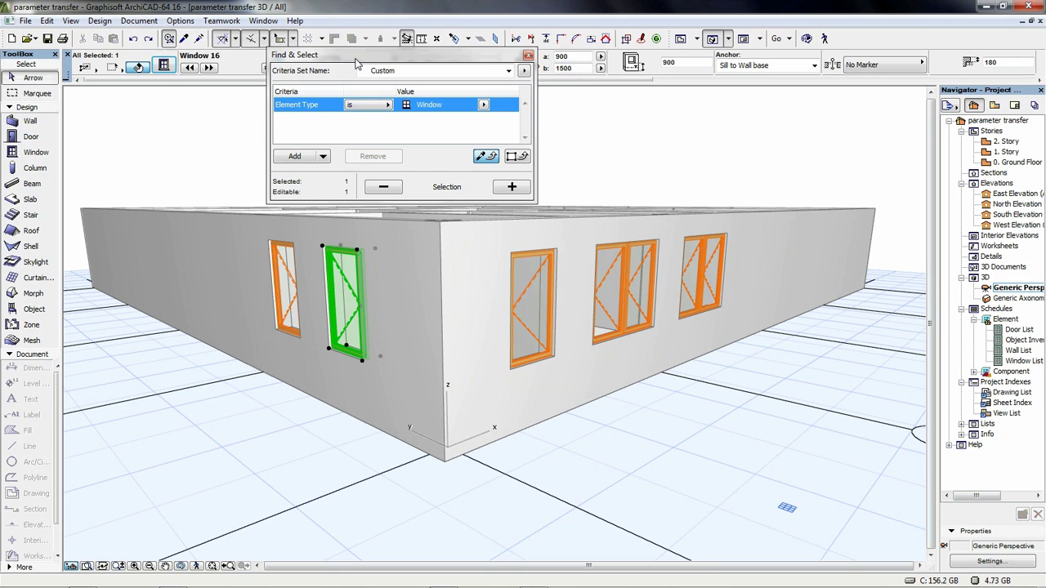
left_click(510, 188)
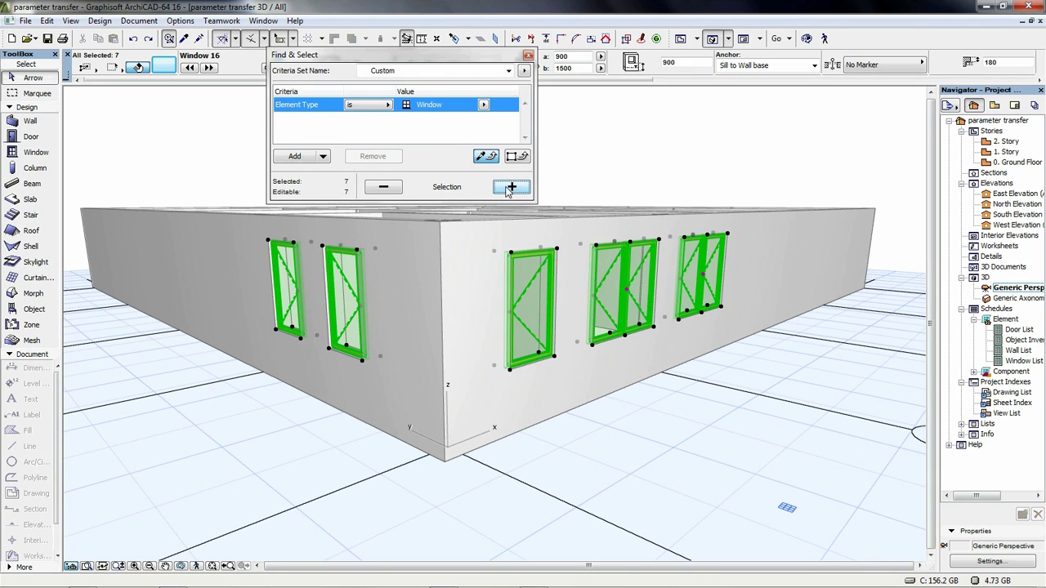
Search the window library for "arch" and change all selected windows to Three-centered Arch Top Window 16.
left_click(35, 155)
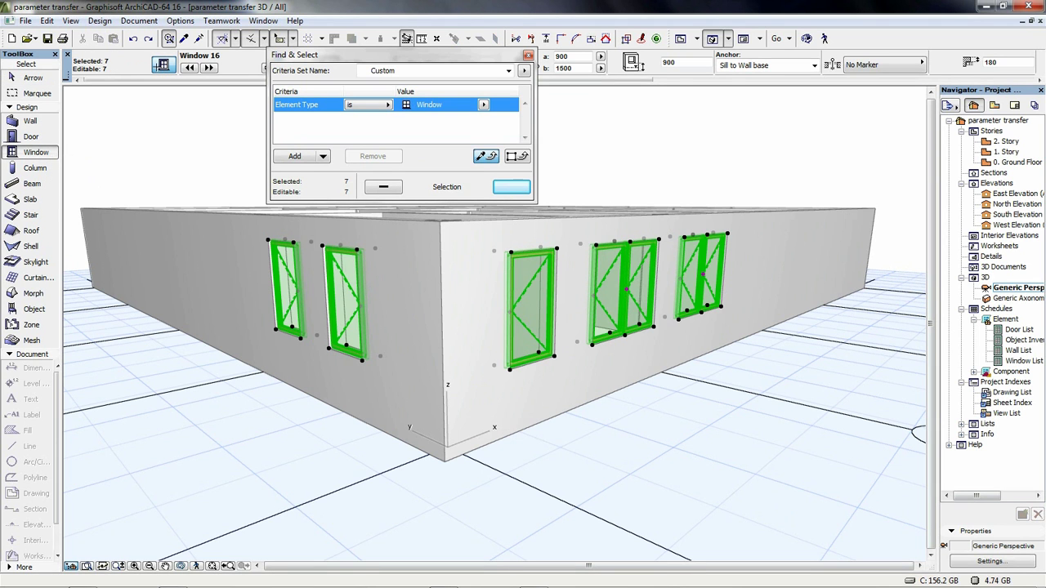
left_click(163, 65)
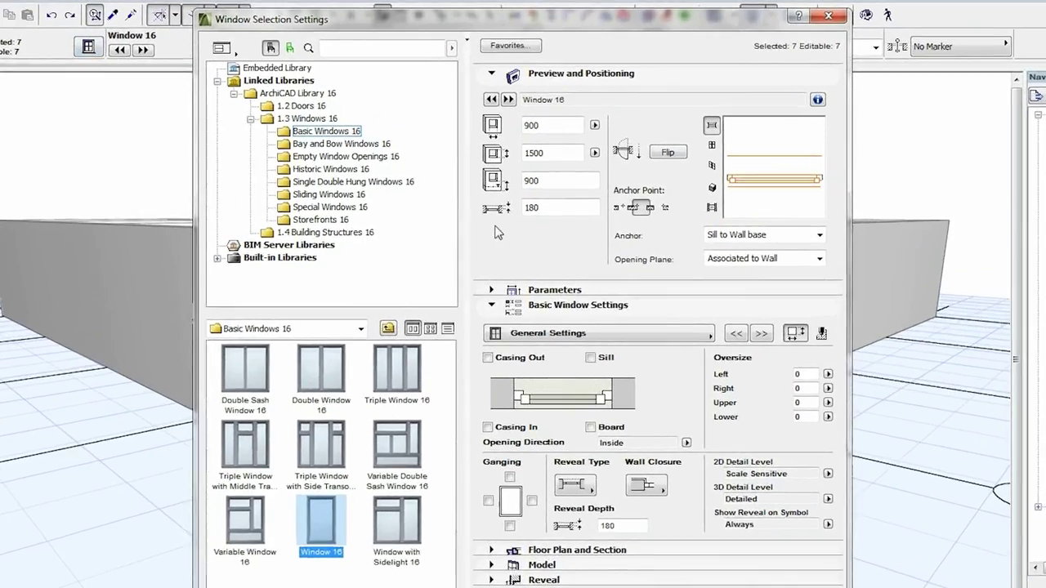
left_click(350, 49)
type("arch")
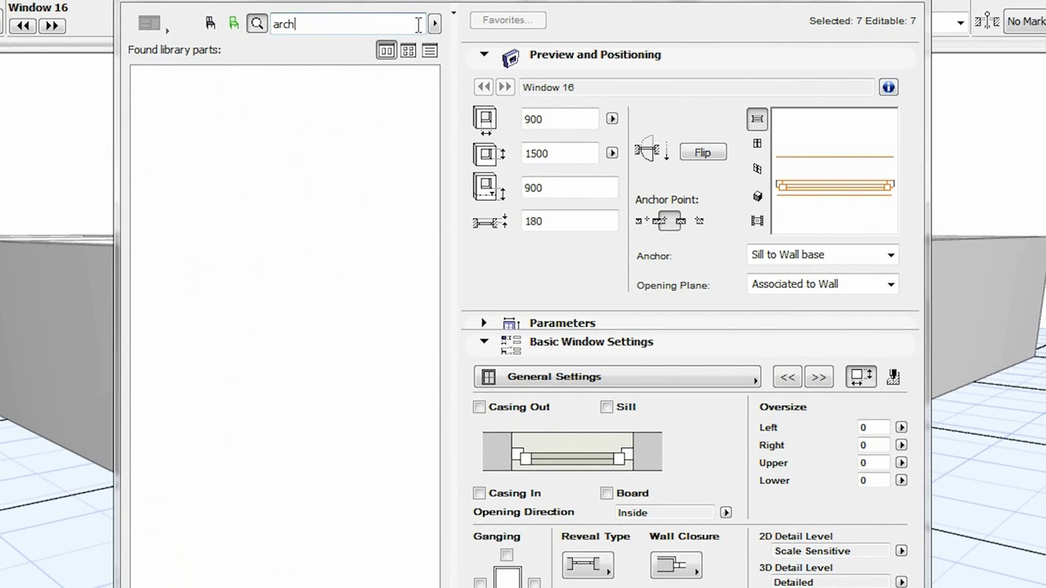
key("Return")
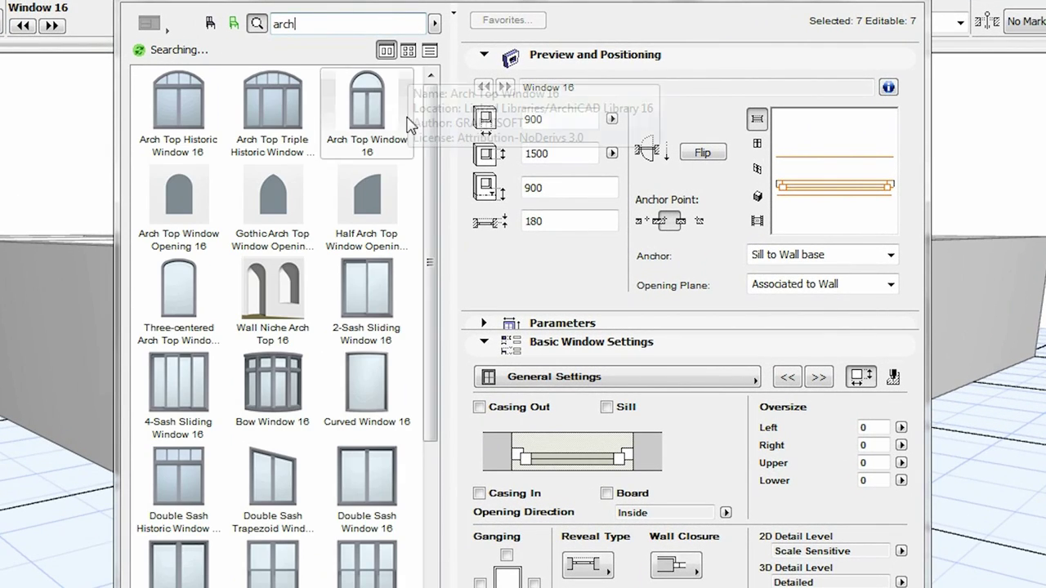
left_click(188, 284)
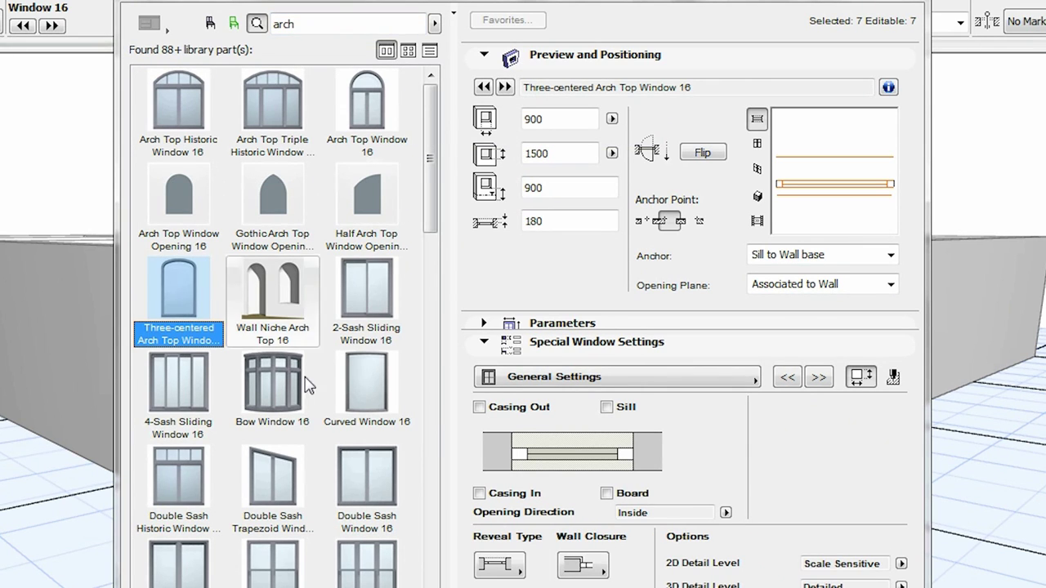
key("Return")
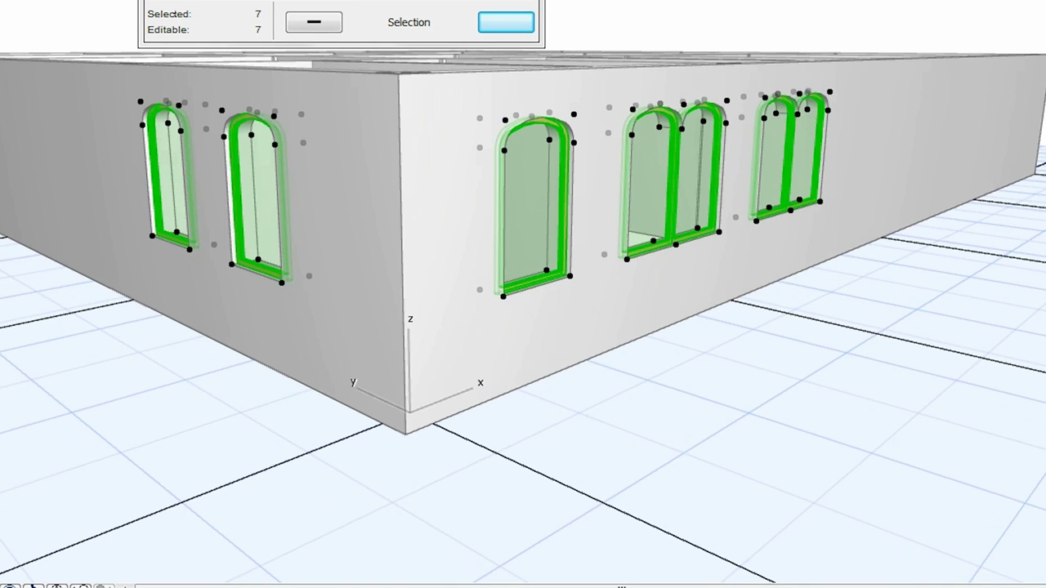
Redo the change to arched windows and review the selected windows' settings without editing them.
key("Escape")
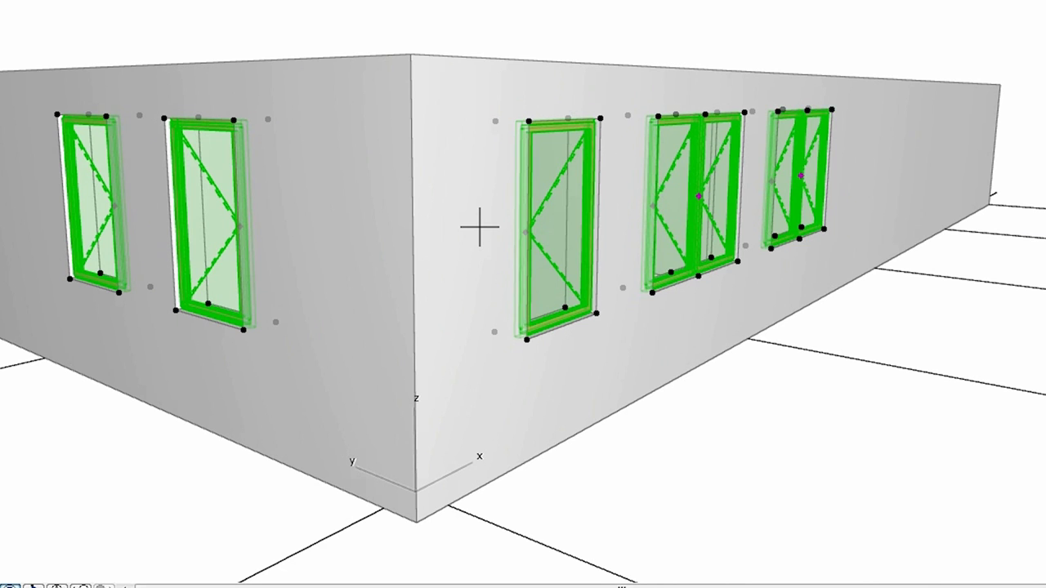
key("ctrl+shift+z")
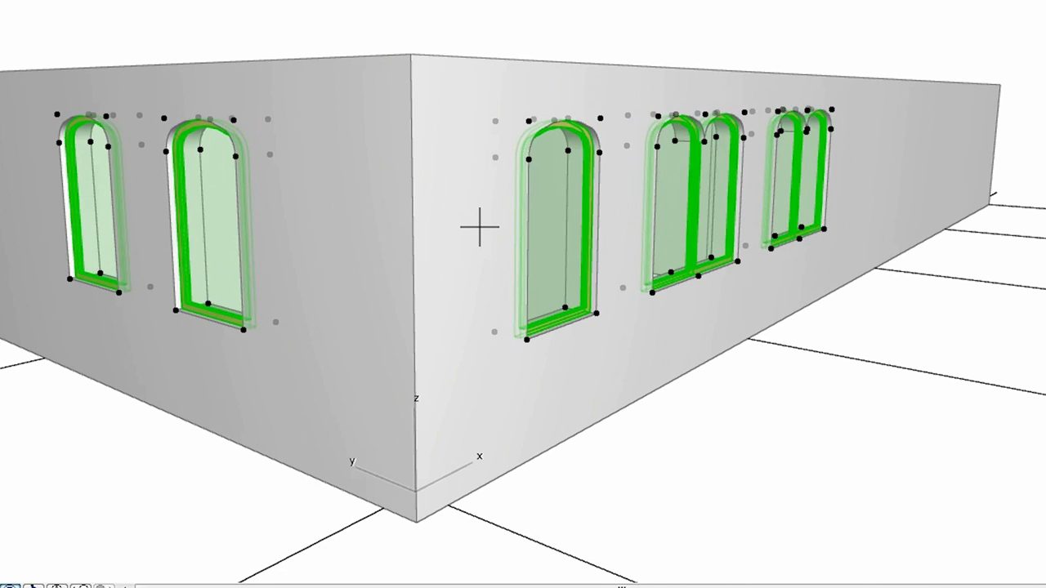
key("ctrl+t")
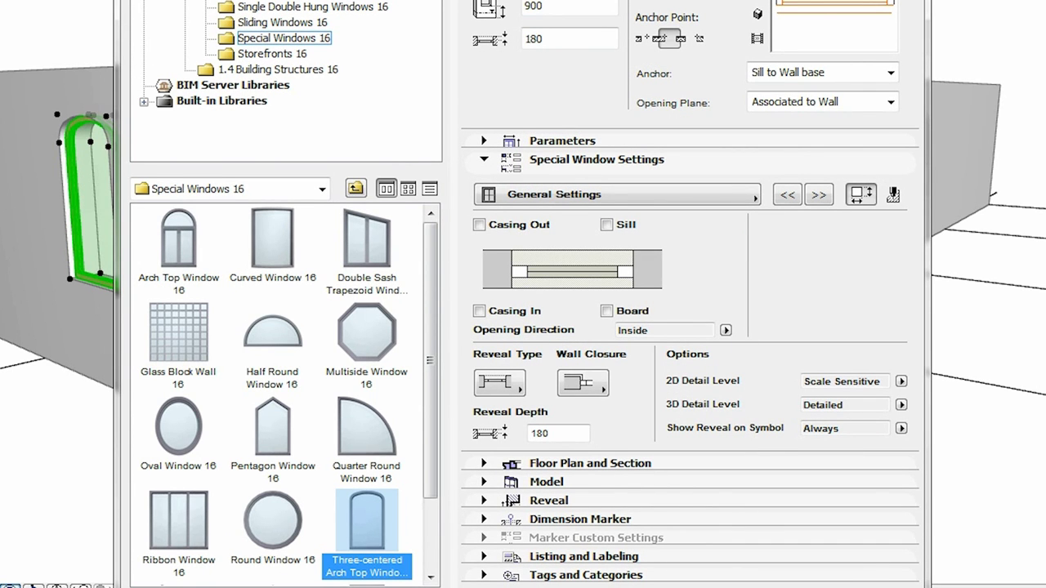
key("Escape")
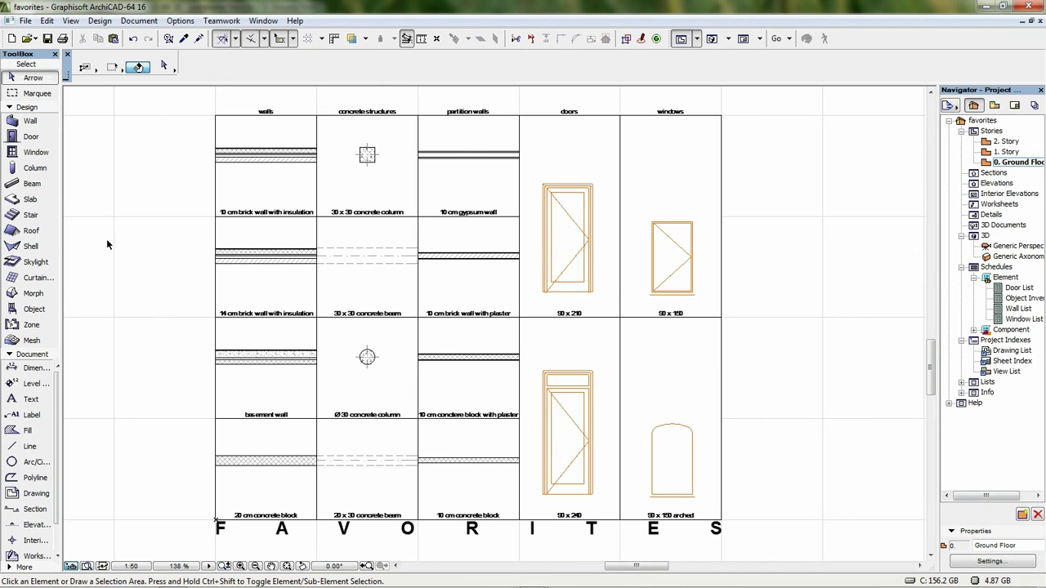
Examine the labelled walls, concrete structures, partition walls, doors and windows in the favorites chart.
scroll(253, 143, "up", 5)
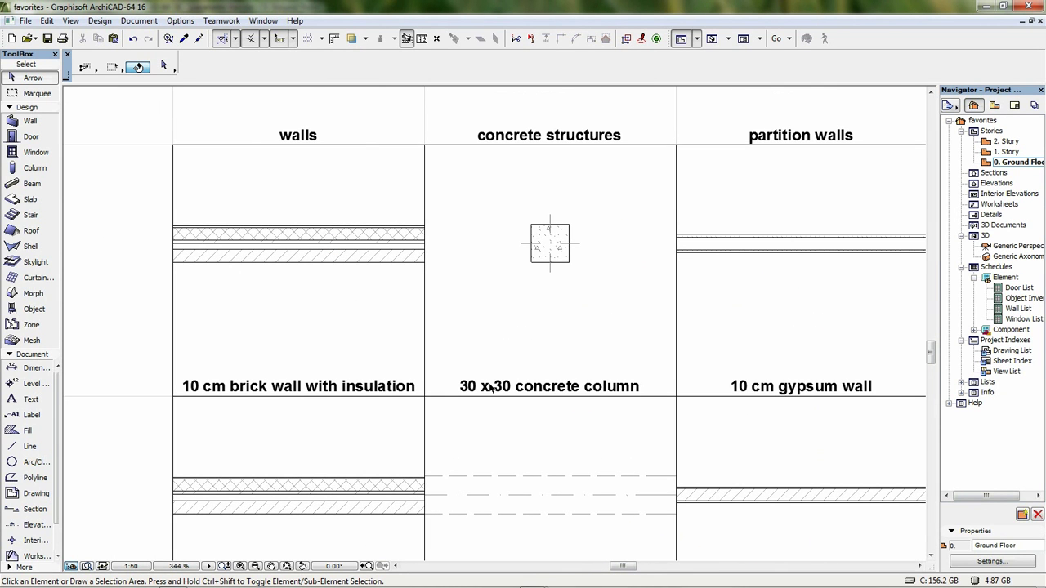
middle_click_drag(680, 457, 642, 207)
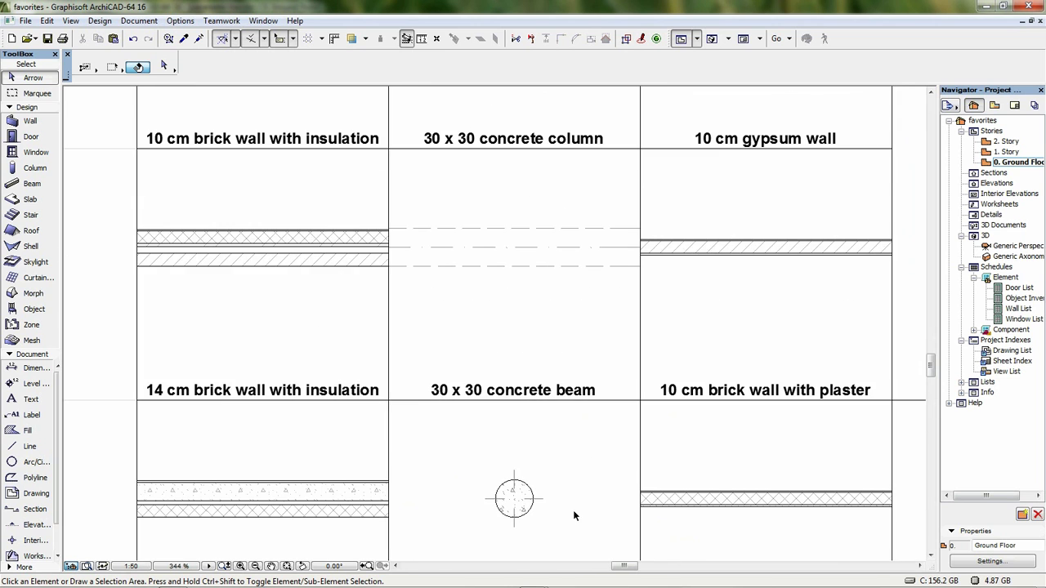
middle_click_drag(571, 519, 614, 208)
middle_click_drag(733, 519, 667, 292)
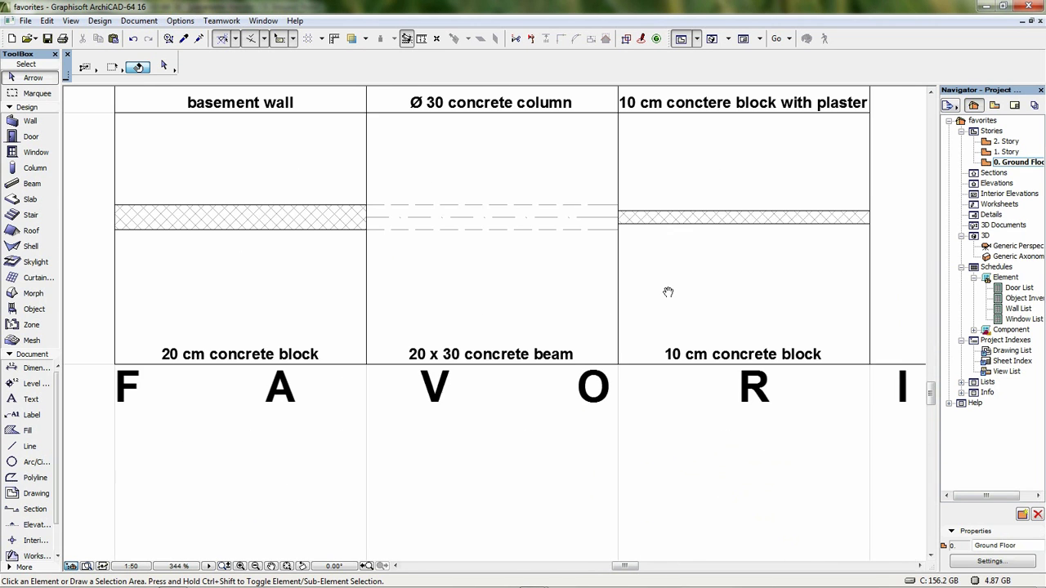
mouse_move(829, 257)
middle_mouse_down()
mouse_move(306, 477)
mouse_move(289, 552)
middle_mouse_up()
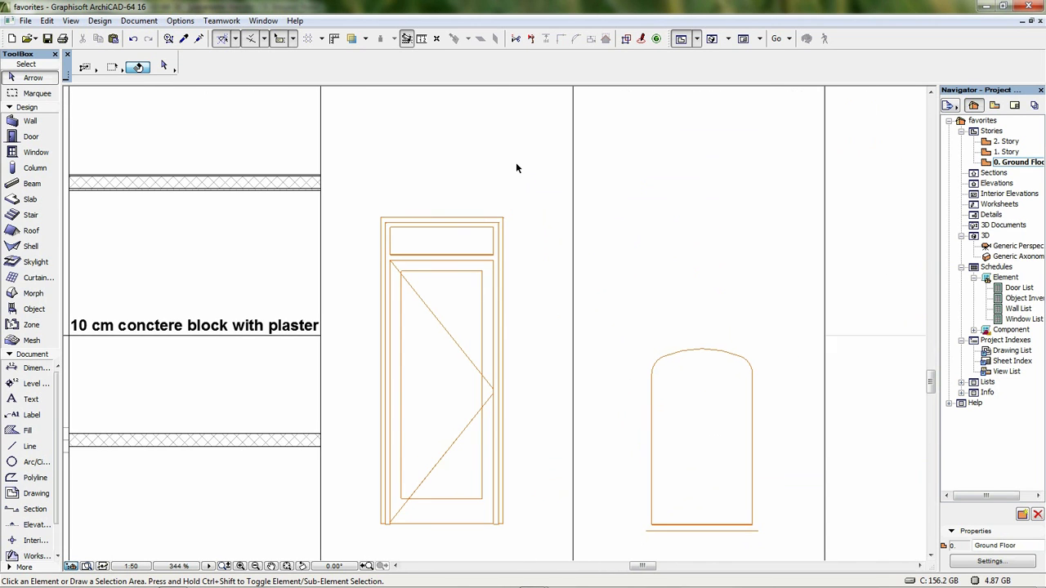
middle_click_drag(515, 166, 703, 508)
middle_click_drag(327, 287, 831, 454)
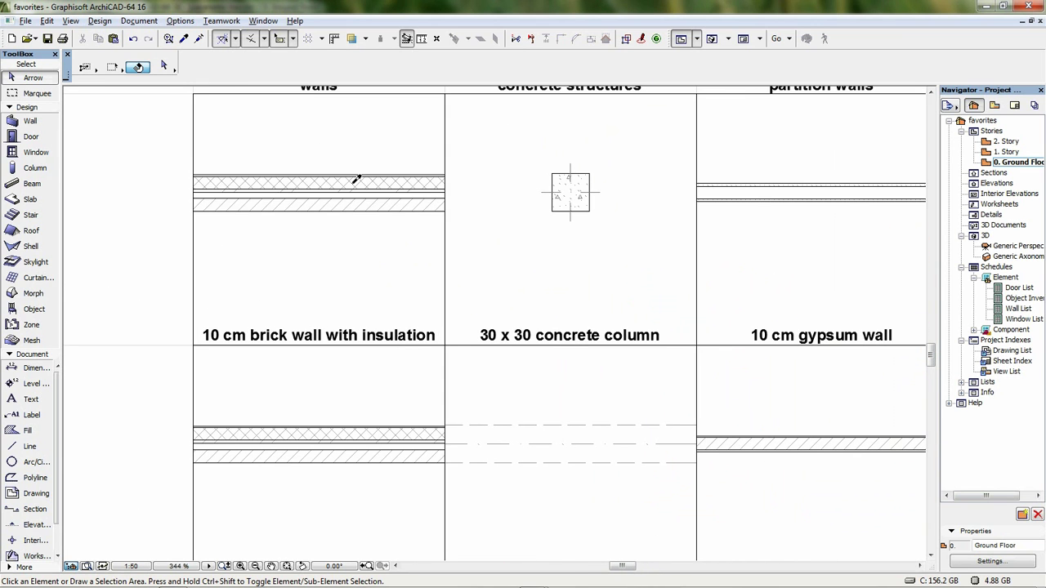
Pick up the 10 cm brick wall with insulation as the wall default, review its settings and return to the Arrow tool.
left_click(354, 183, "alt")
left_click(164, 65)
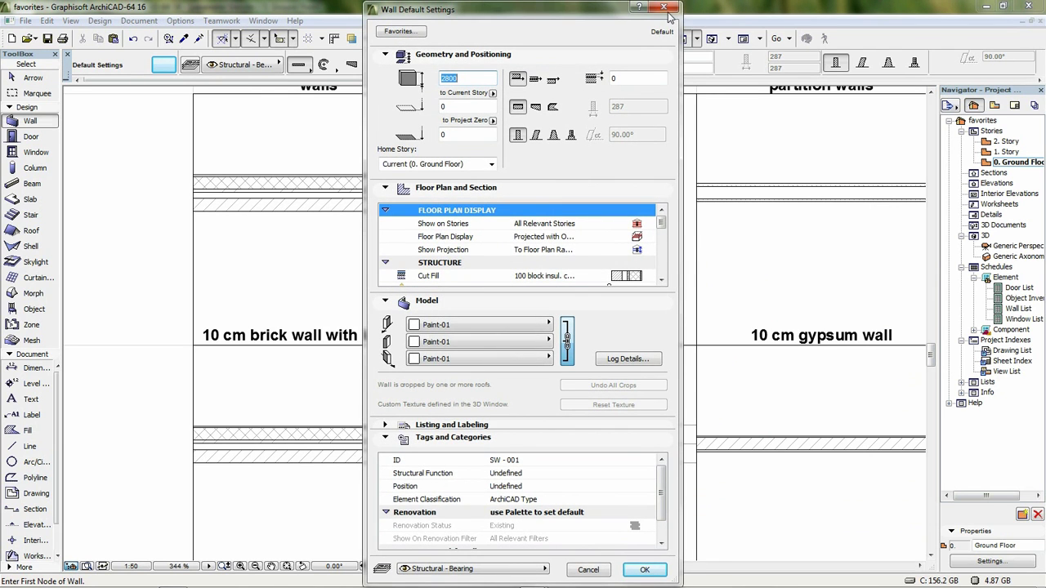
left_click(664, 7)
middle_click(117, 227)
middle_click(117, 227)
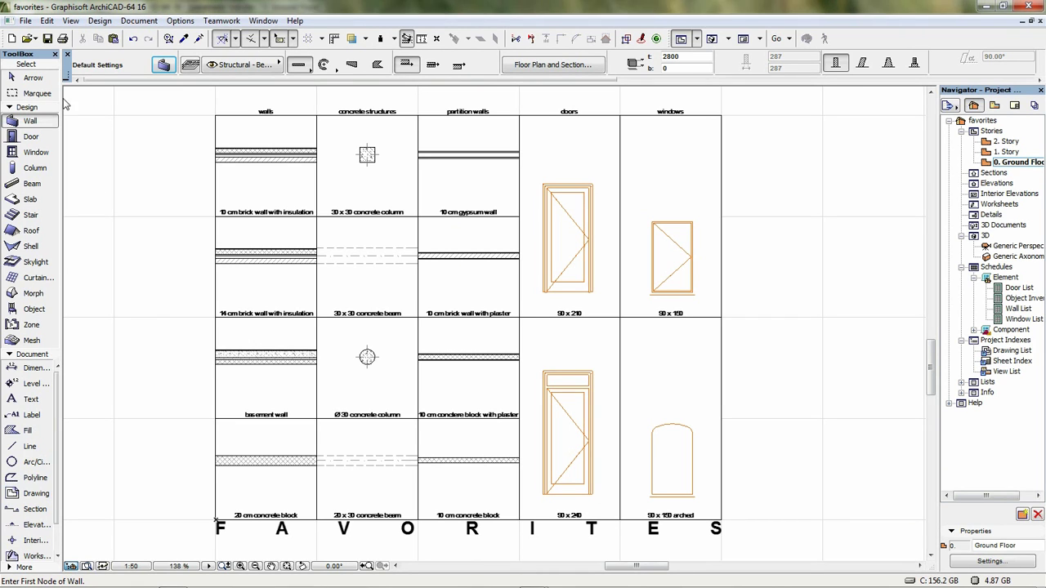
left_click(31, 77)
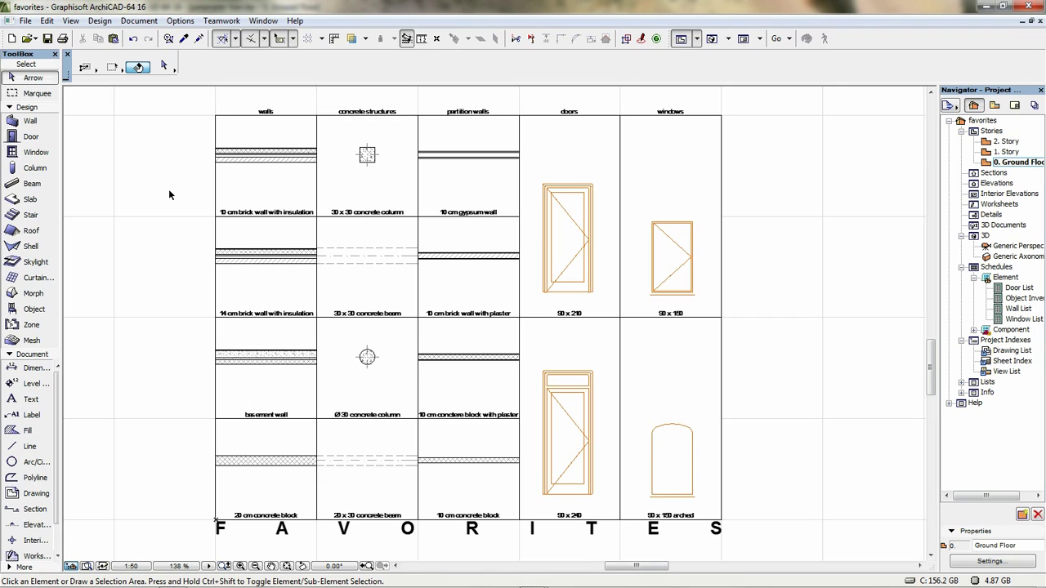
Select the 10 cm and 14 cm brick walls with insulation in turn, clear the selection and save the favorites project.
left_click(232, 162)
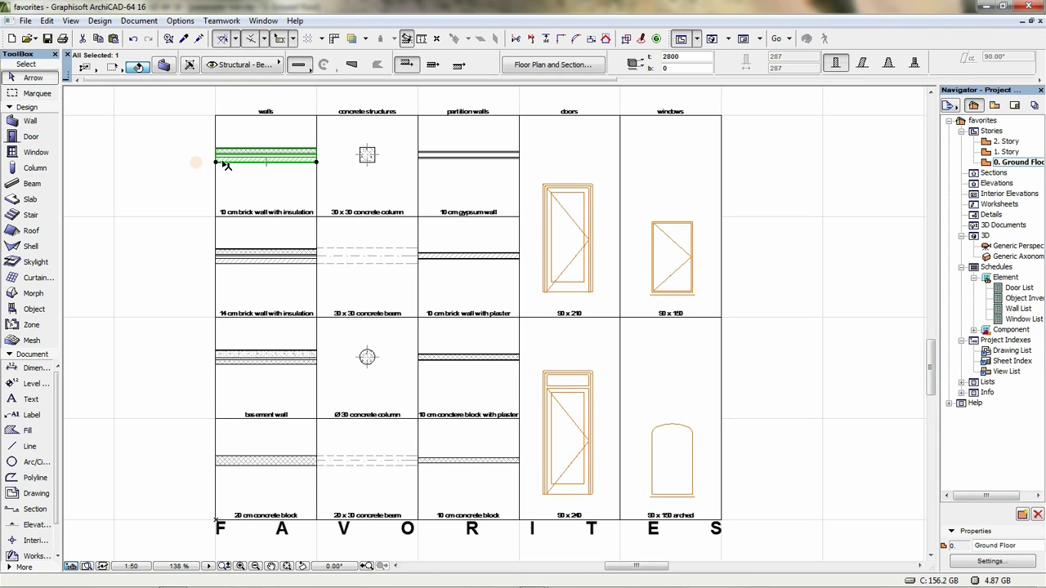
left_click(235, 259)
left_click(198, 262)
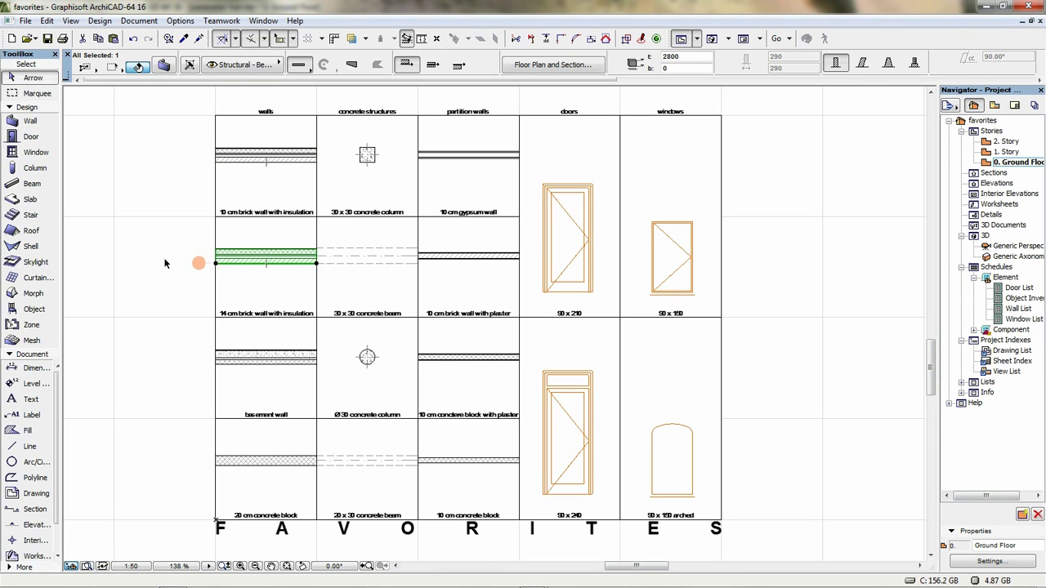
left_click(26, 21)
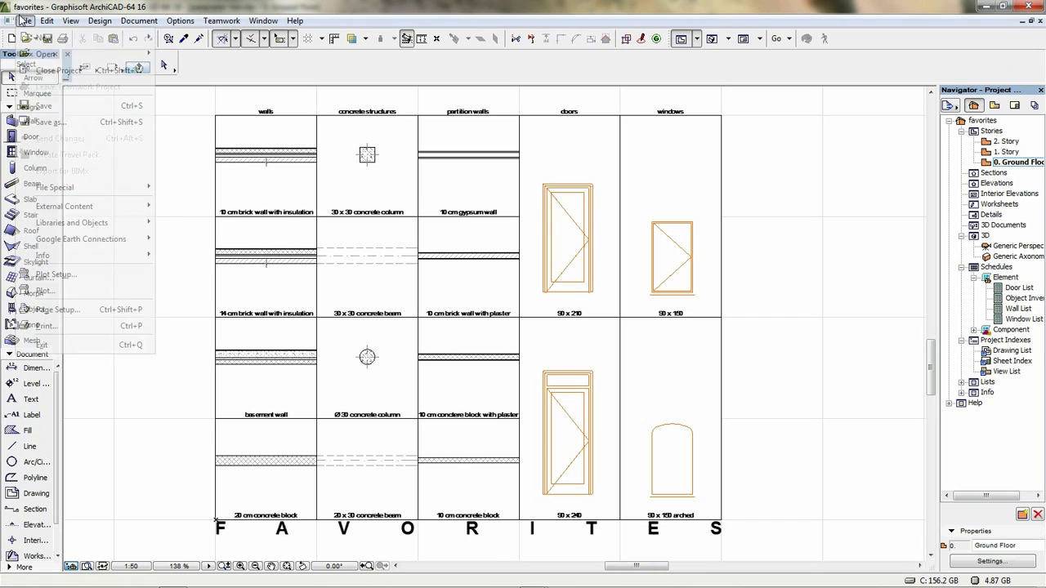
left_click(49, 106)
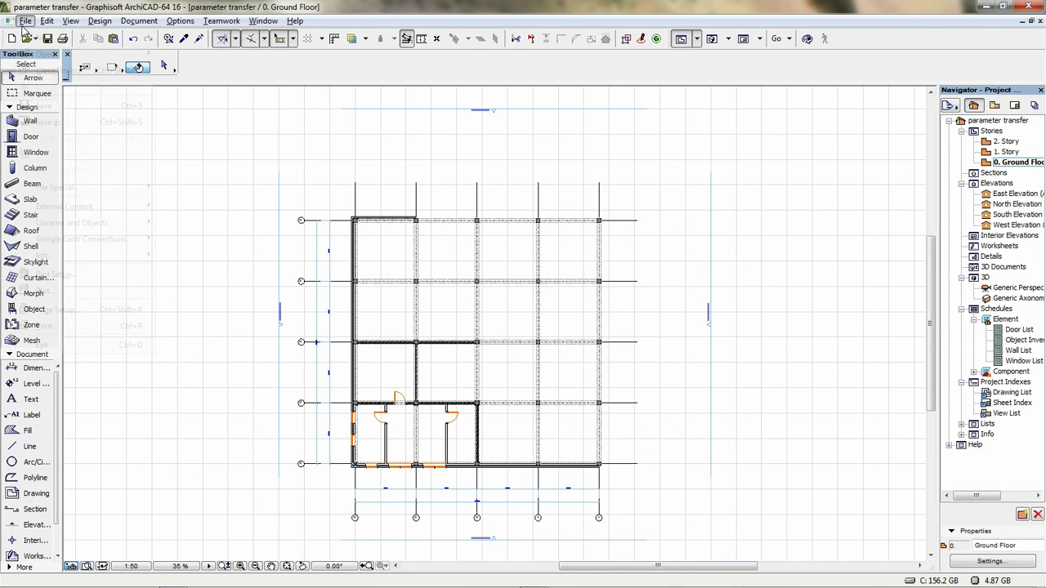
Place the favorites chart as a hotlinked module beside the parameter transfer floor plan, matching it to 0. Ground Floor.
left_click(25, 21)
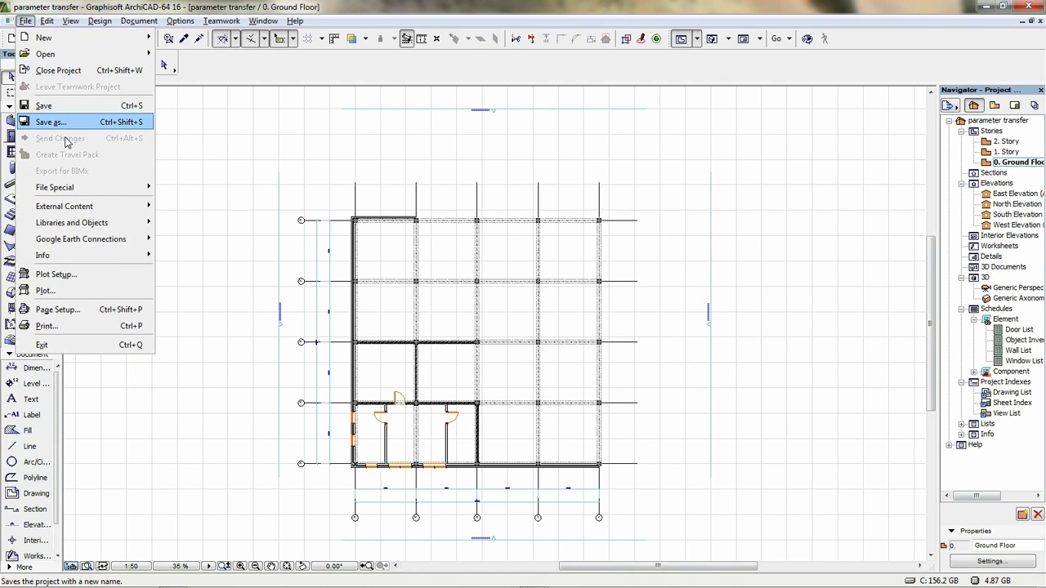
mouse_move(74, 207)
left_click(194, 206)
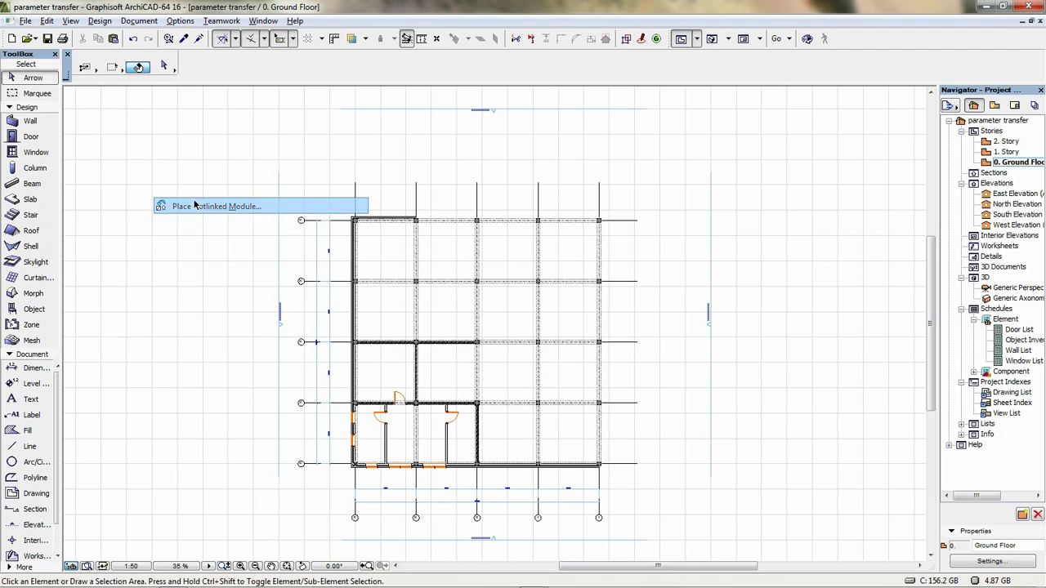
left_click(619, 335)
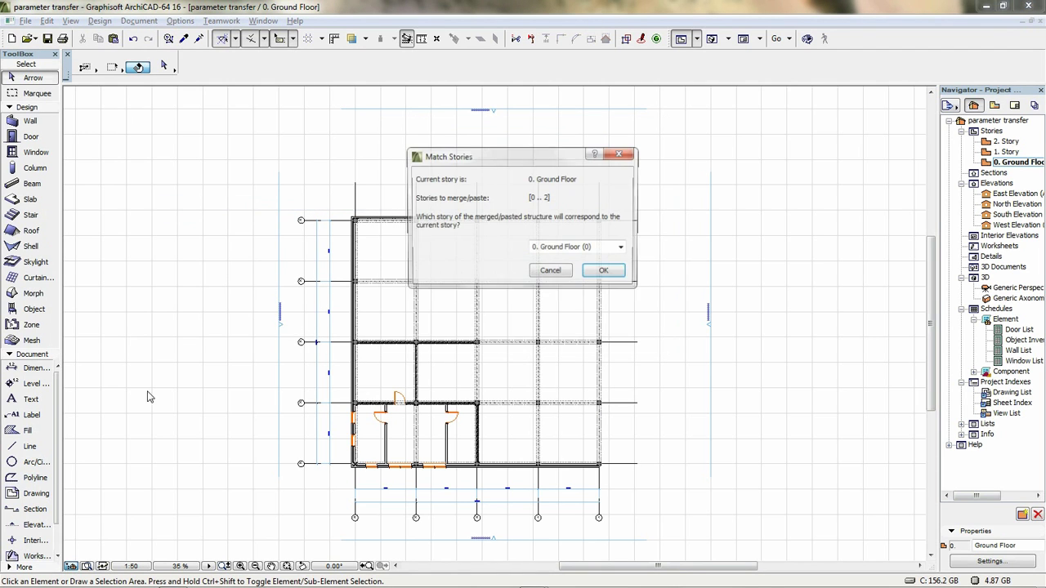
left_click(604, 273)
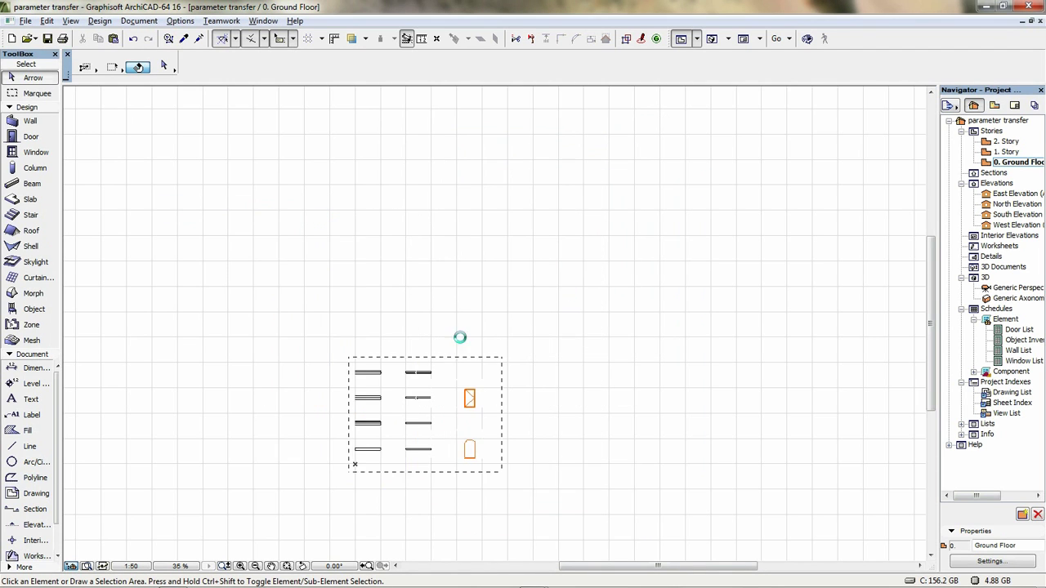
left_click(161, 307)
Pick up the chart's 10 cm brick wall with insulation and draw that wall along gridline E between the second and third columns.
scroll(173, 308, "up", 5)
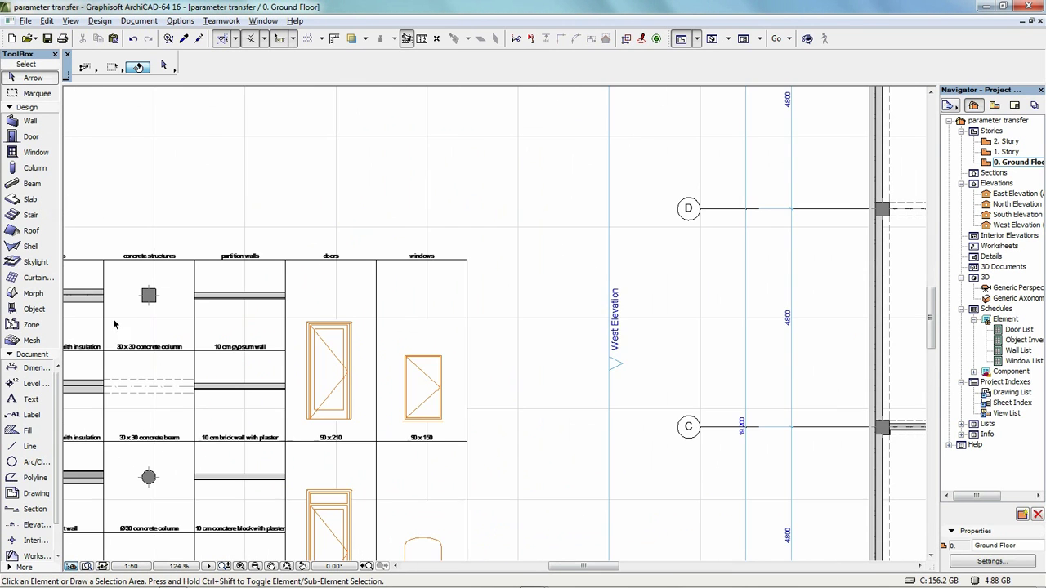
scroll(388, 315, "up", 5)
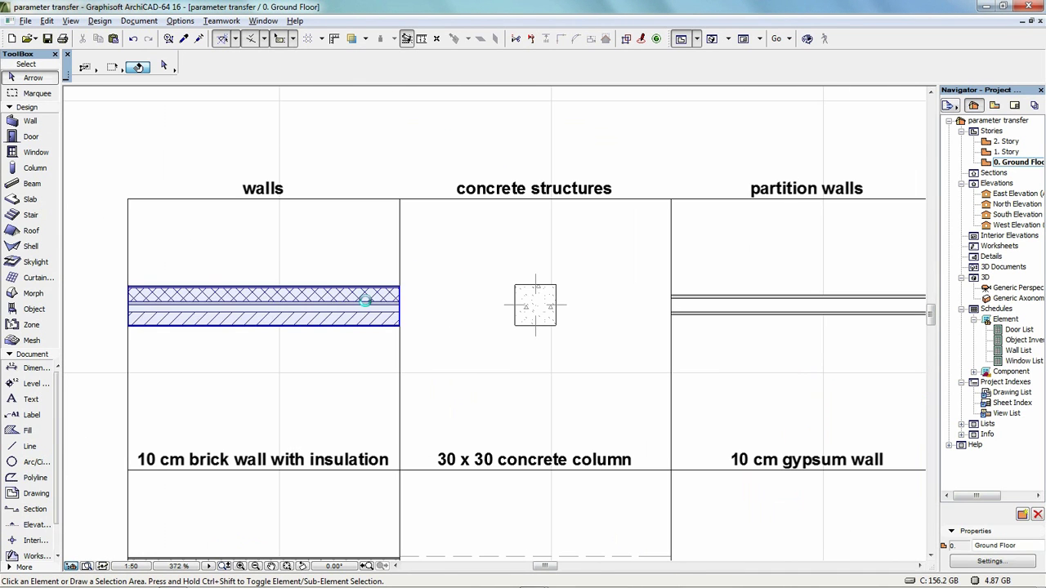
left_click(367, 304, "alt")
scroll(384, 327, "down", 6)
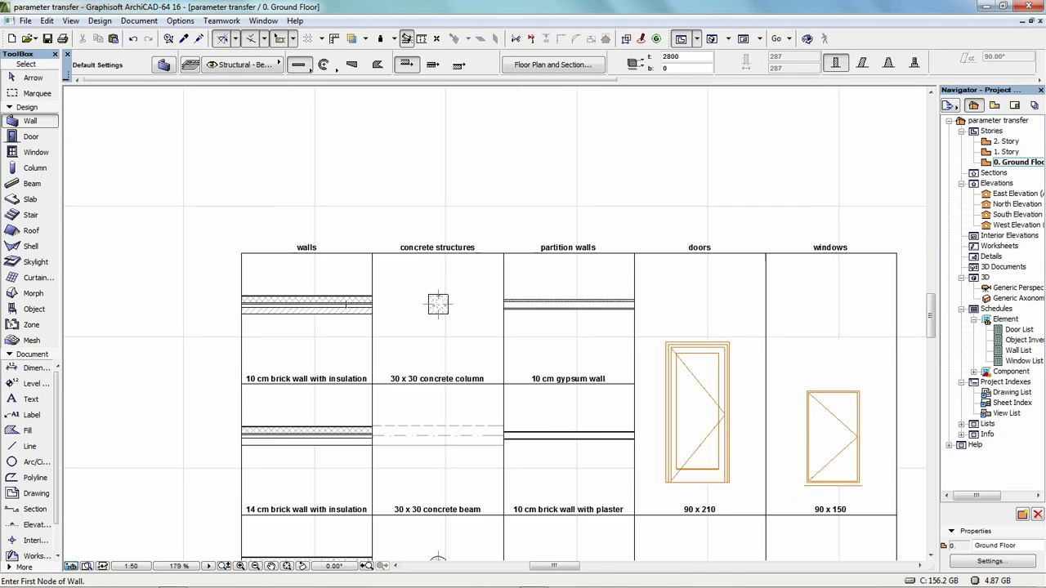
middle_click_drag(384, 328, 213, 383)
scroll(552, 221, "up", 7)
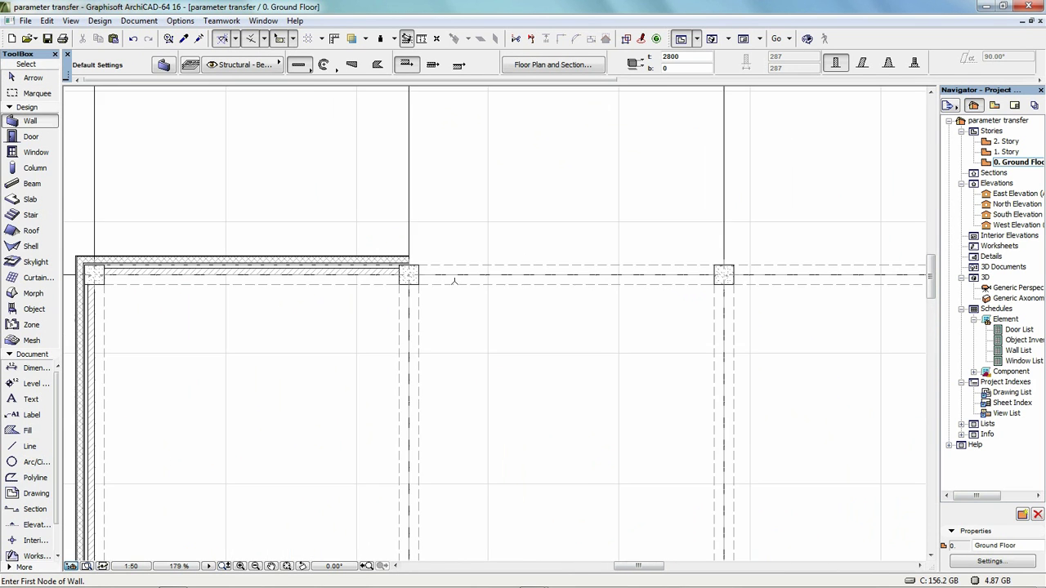
left_click(399, 274)
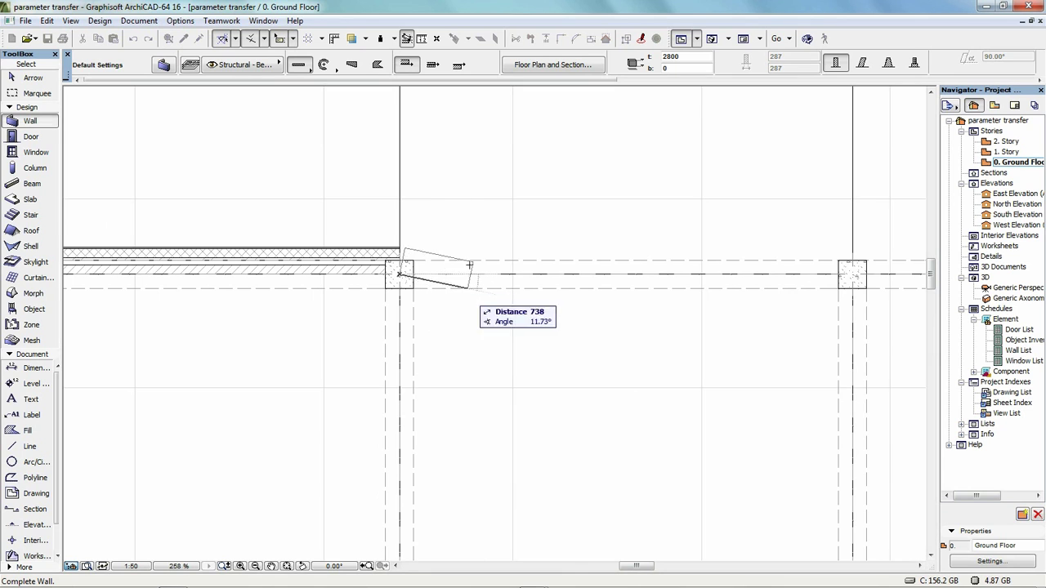
left_click(852, 272)
Pick up the chart's 10 cm brick wall with plaster and draw it with a centered reference line on gridline D between the second and third columns.
middle_click_drag(731, 246, 764, 222)
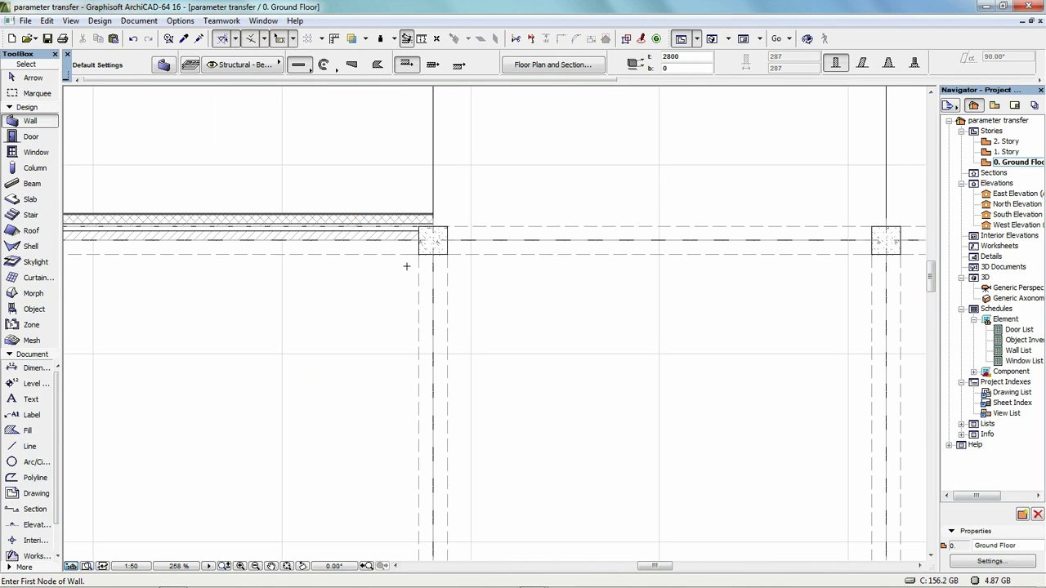
scroll(389, 281, "down", 2)
middle_click_drag(306, 319, 691, 184)
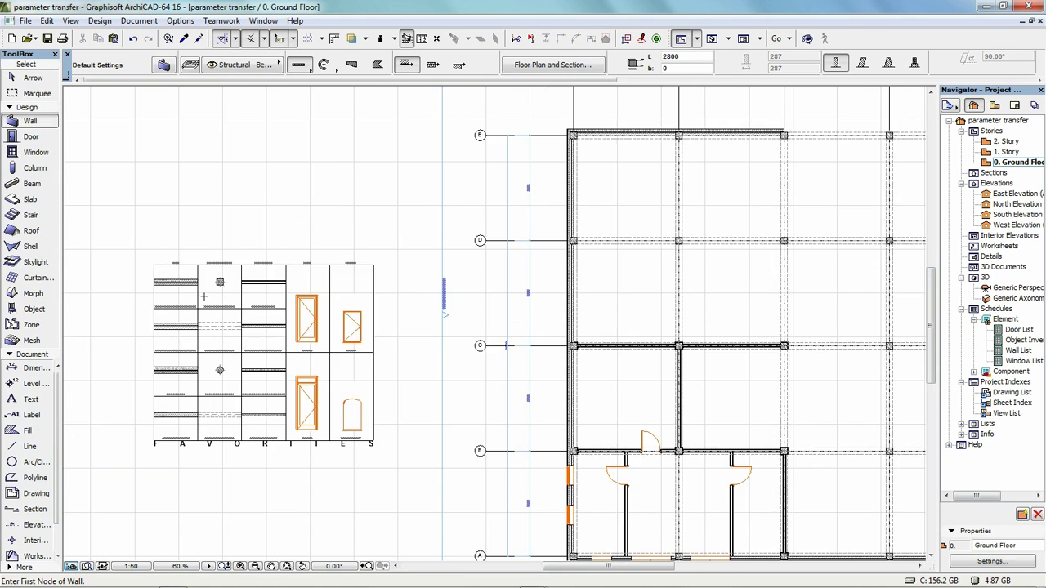
scroll(206, 299, "up", 6)
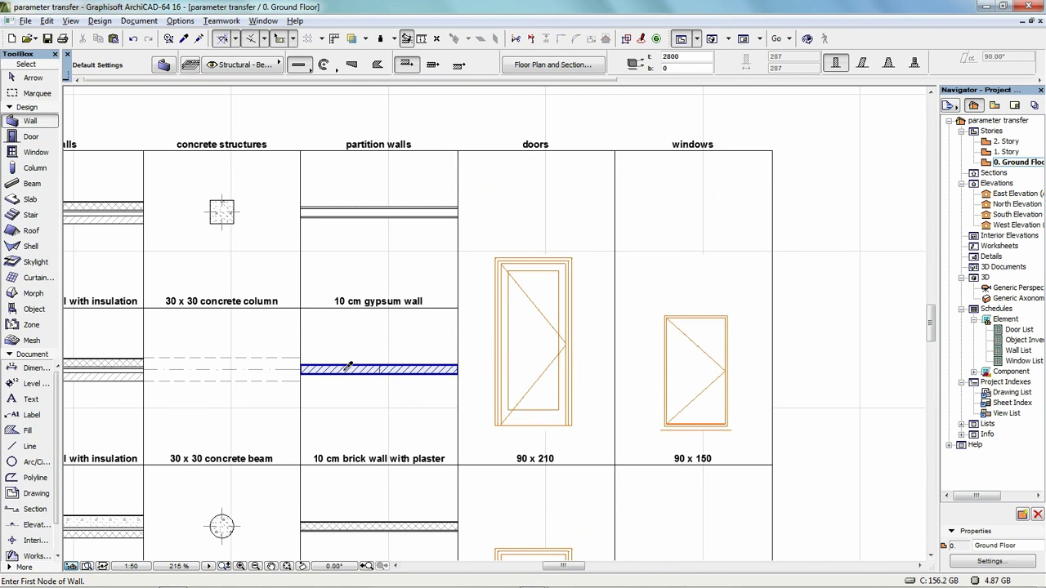
scroll(363, 268, "down", 5)
middle_click_drag(564, 299, 202, 264)
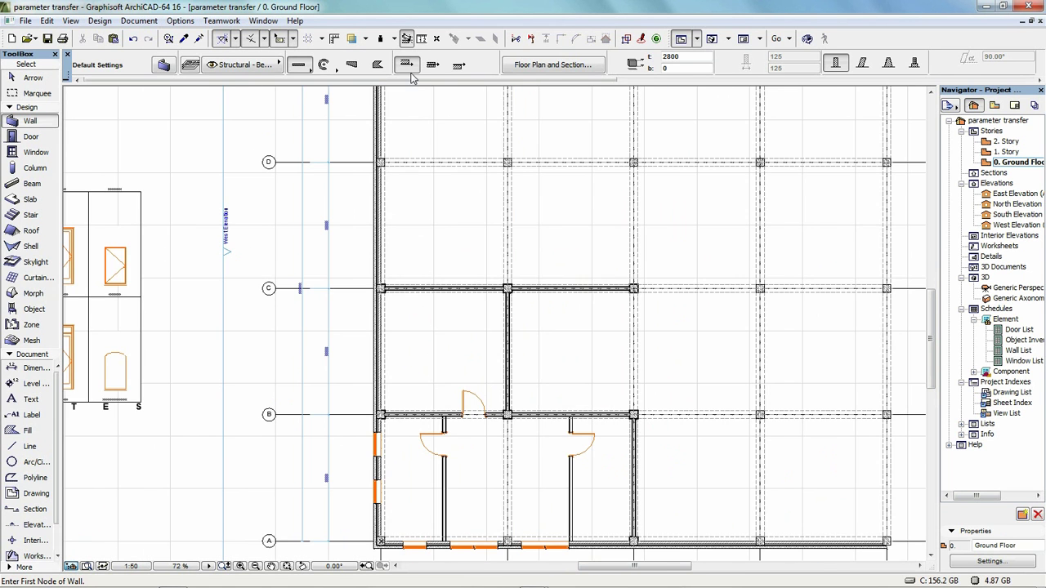
scroll(562, 169, "up", 2)
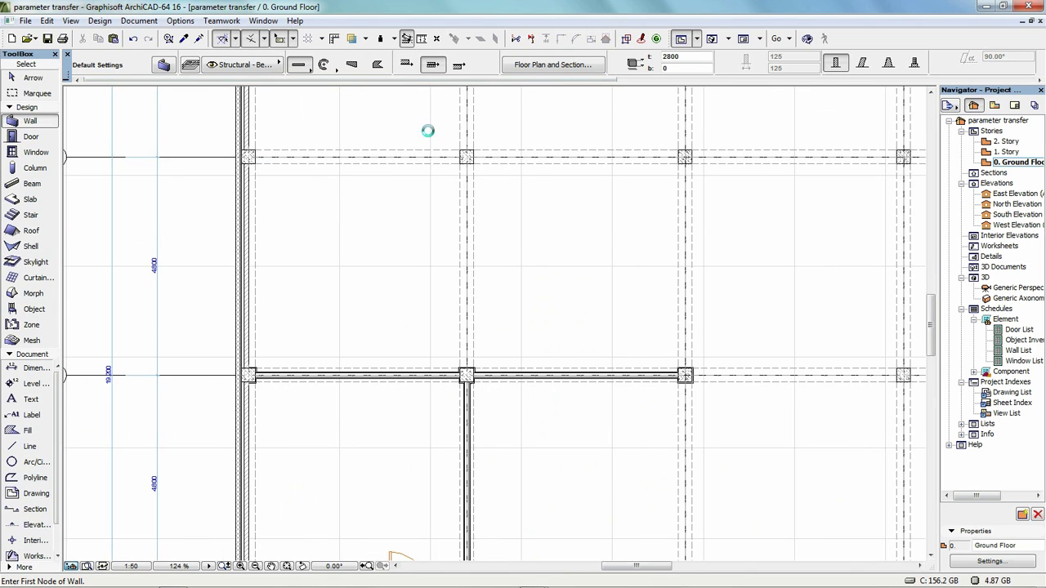
left_click(467, 155)
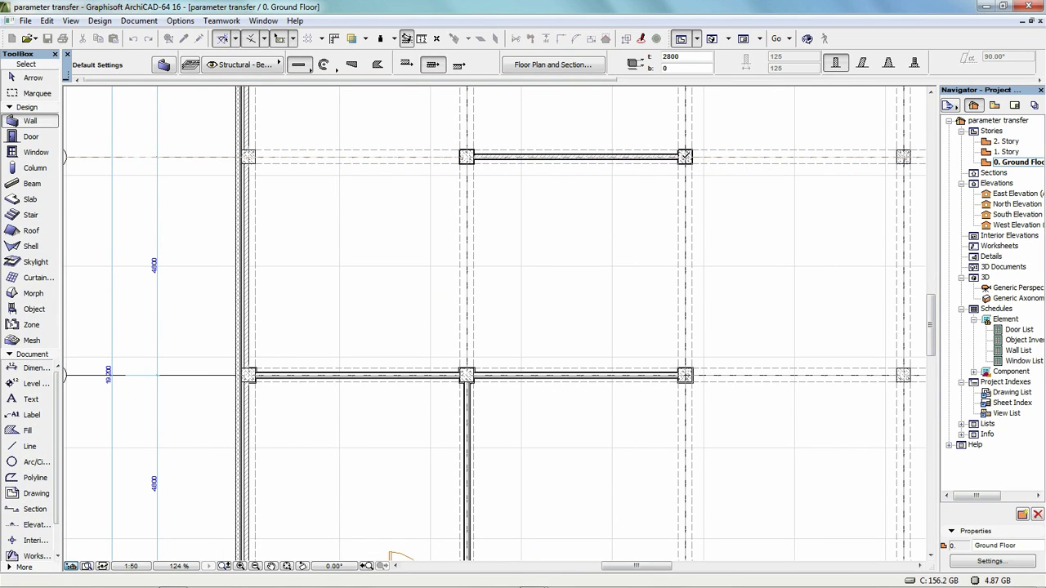
Select the whole favorites chart beside the floor plan and delete it.
scroll(491, 183, "down", 4)
middle_click_drag(441, 211, 745, 214)
scroll(469, 262, "up", 3)
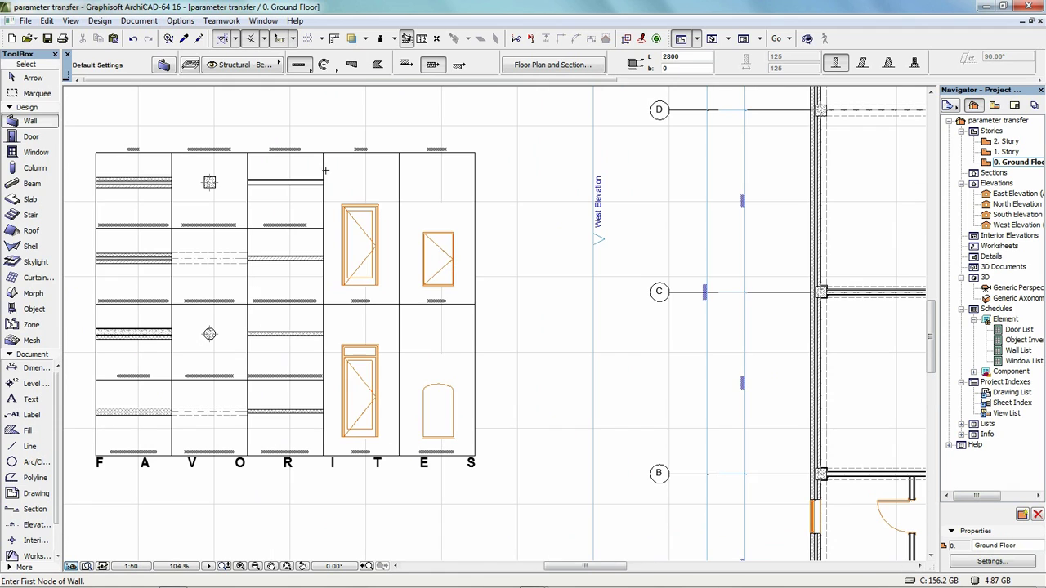
left_click(30, 78)
key("ctrl+a")
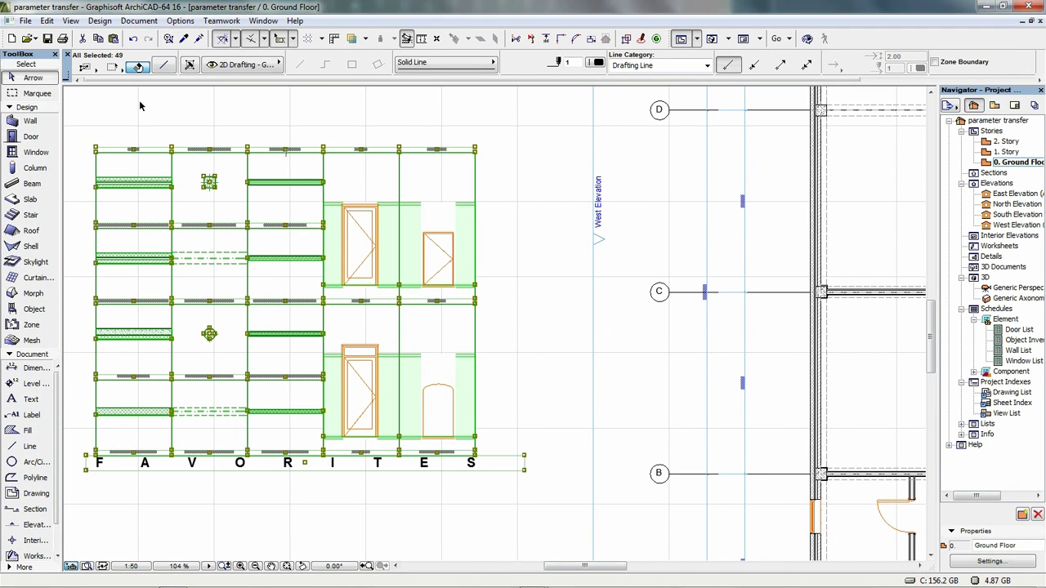
key("Delete")
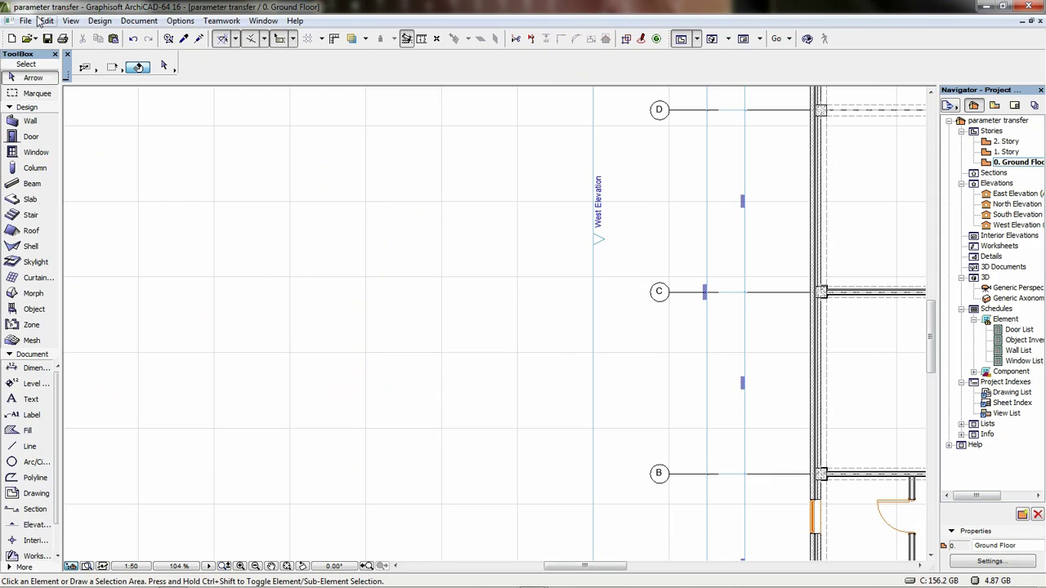